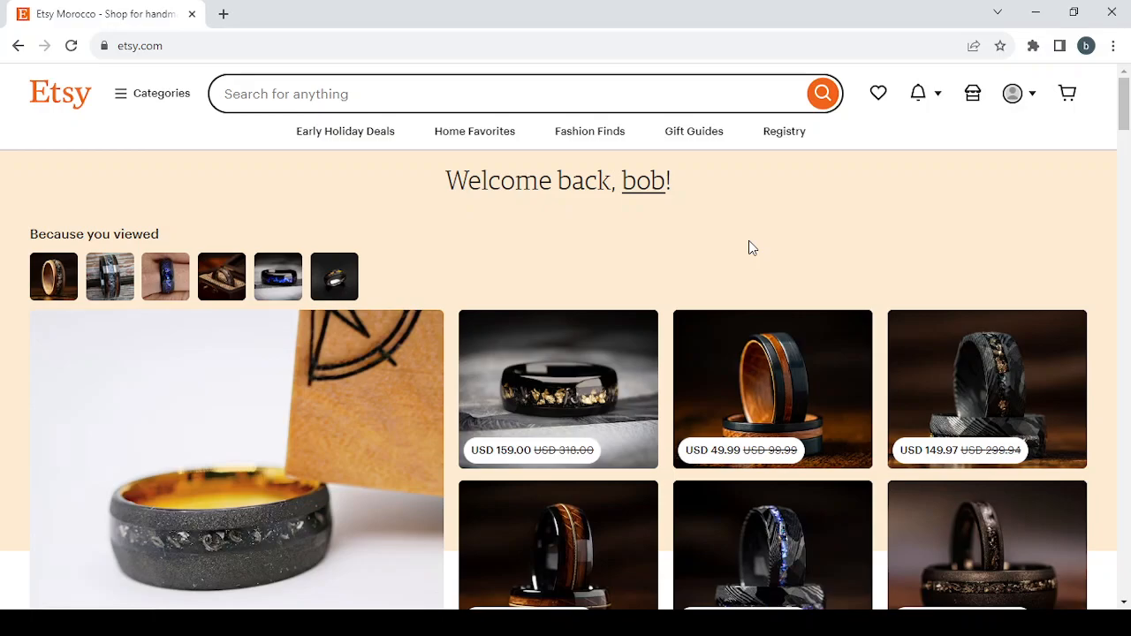
# Step: Look through the recommended, sponsored and recently viewed rings on the Etsy home page
pyautogui.scroll(-4, 749, 240)
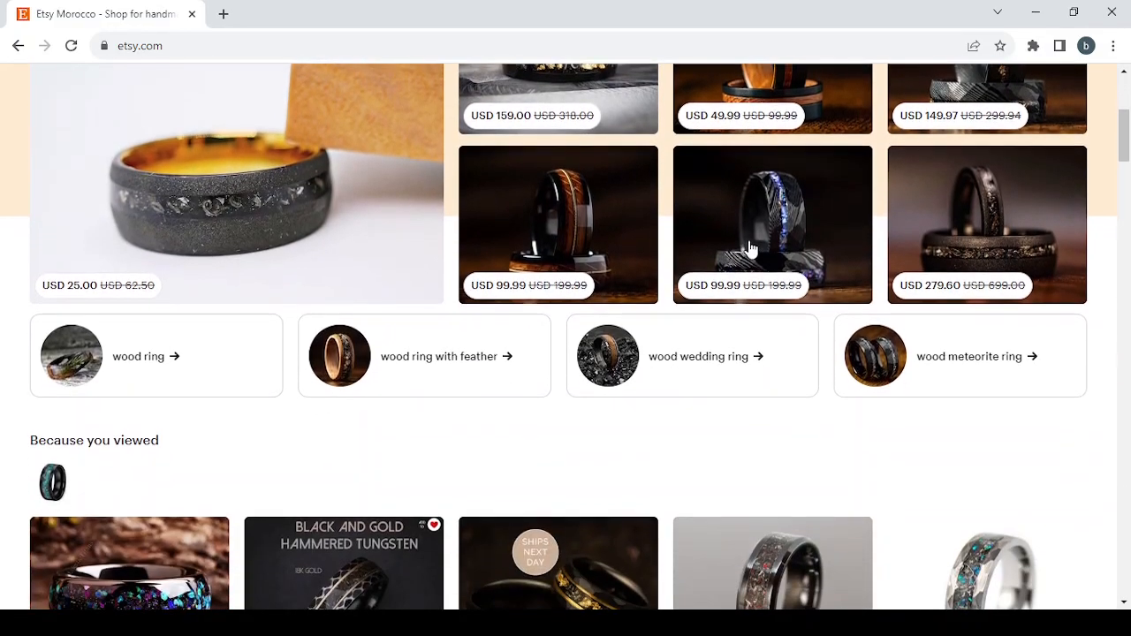
pyautogui.scroll(1, 748, 248)
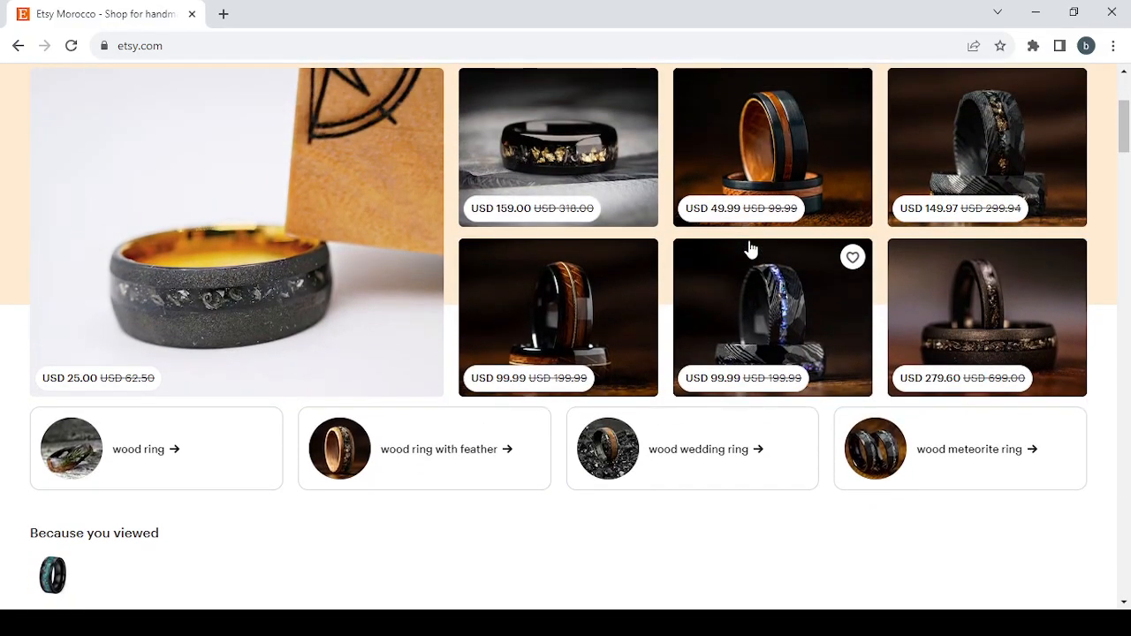
pyautogui.scroll(-4, 749, 249)
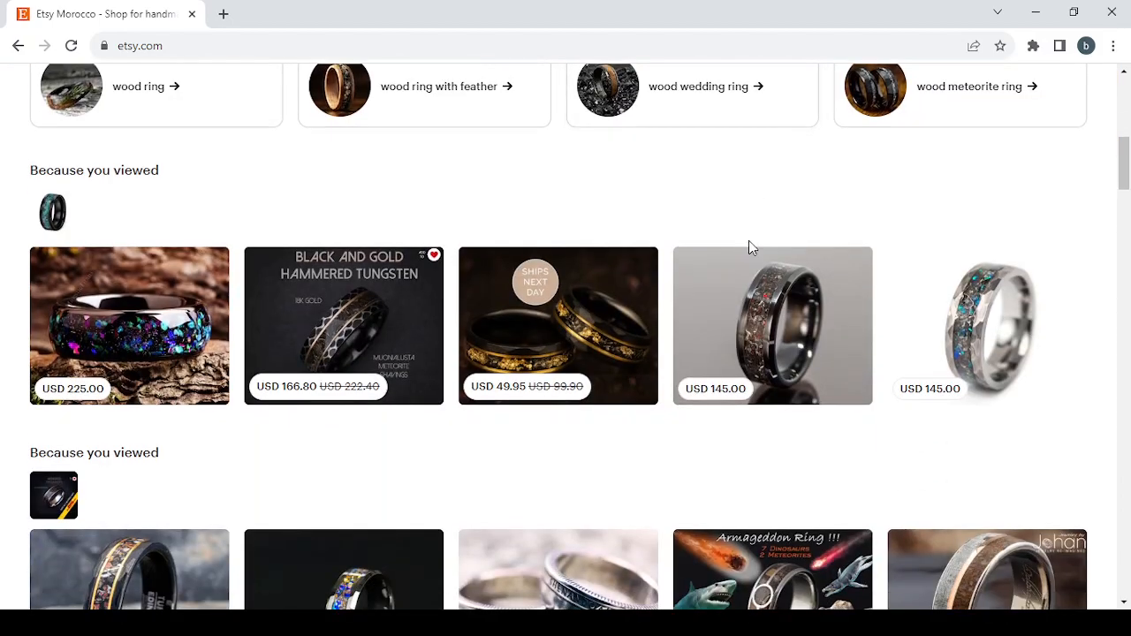
pyautogui.scroll(-2, 749, 248)
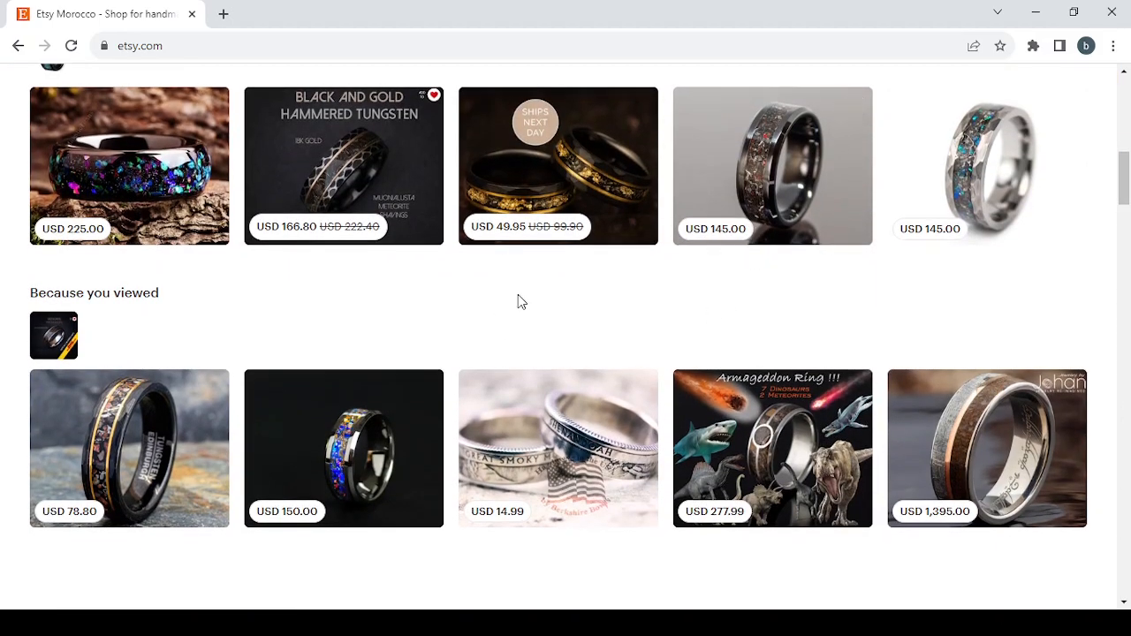
pyautogui.scroll(-5, 517, 300)
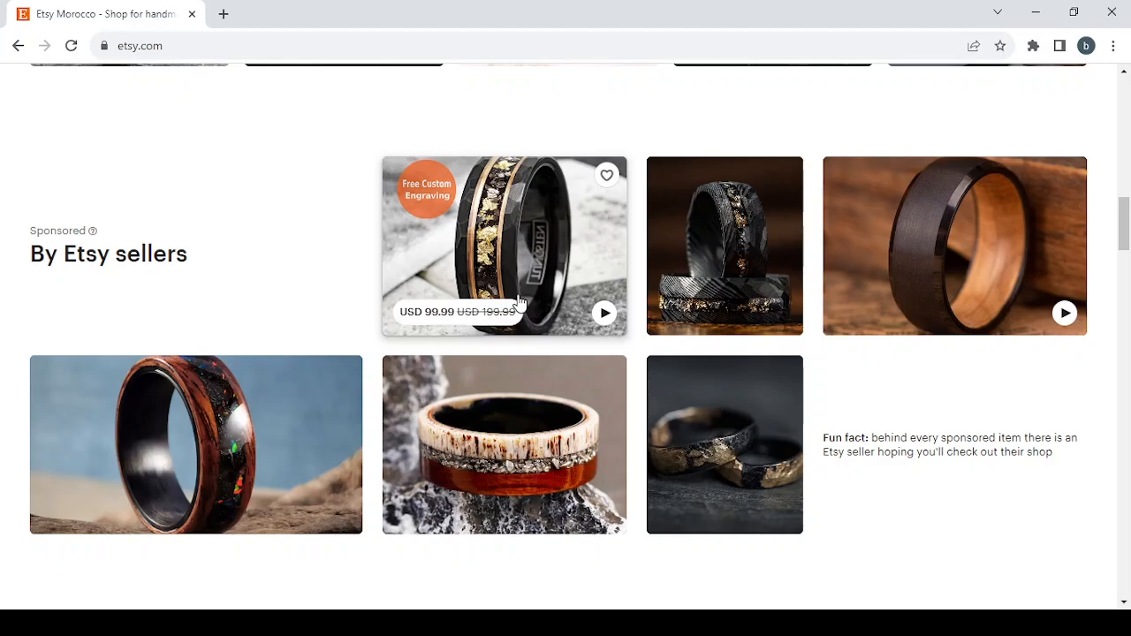
pyautogui.scroll(-2, 518, 301)
pyautogui.scroll(-1, 518, 300)
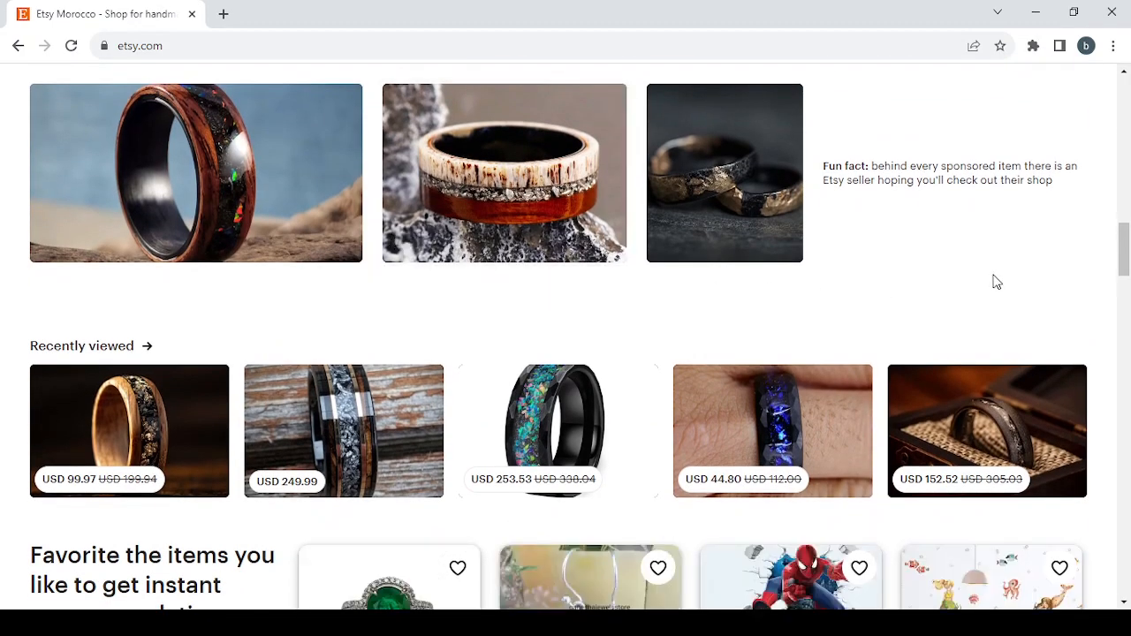
pyautogui.scroll(-3, 1066, 309)
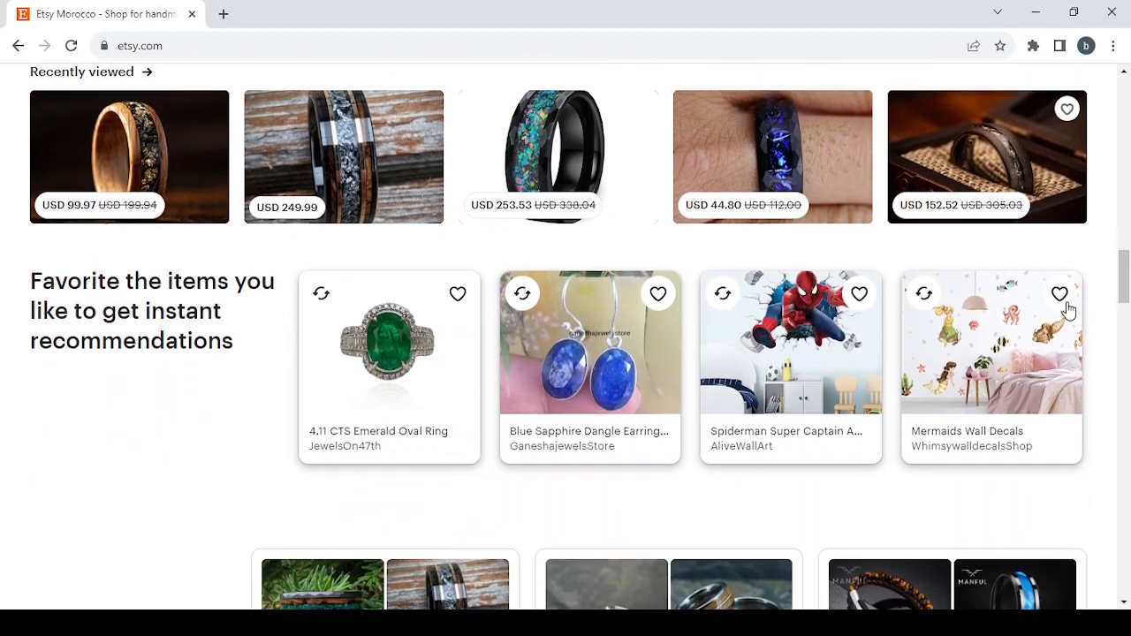
pyautogui.scroll(3, 1066, 309)
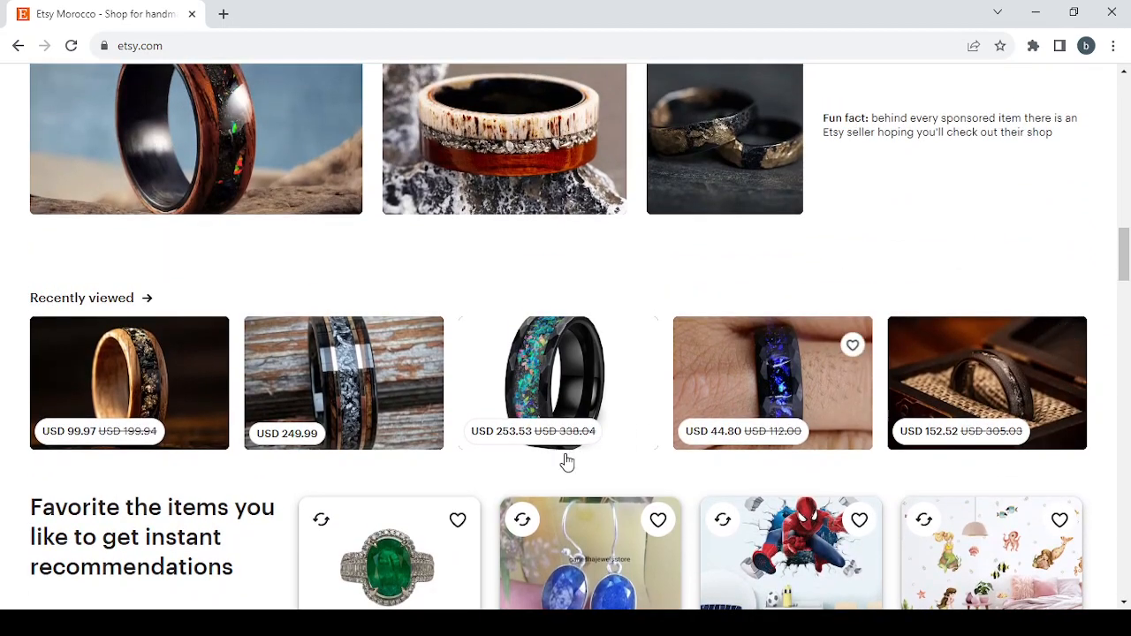
# Step: Examine the recently viewed black hammered multi facet tungsten ring's photos, options, details, reviews and shipping policies, and close the listing
pyautogui.click(562, 351)
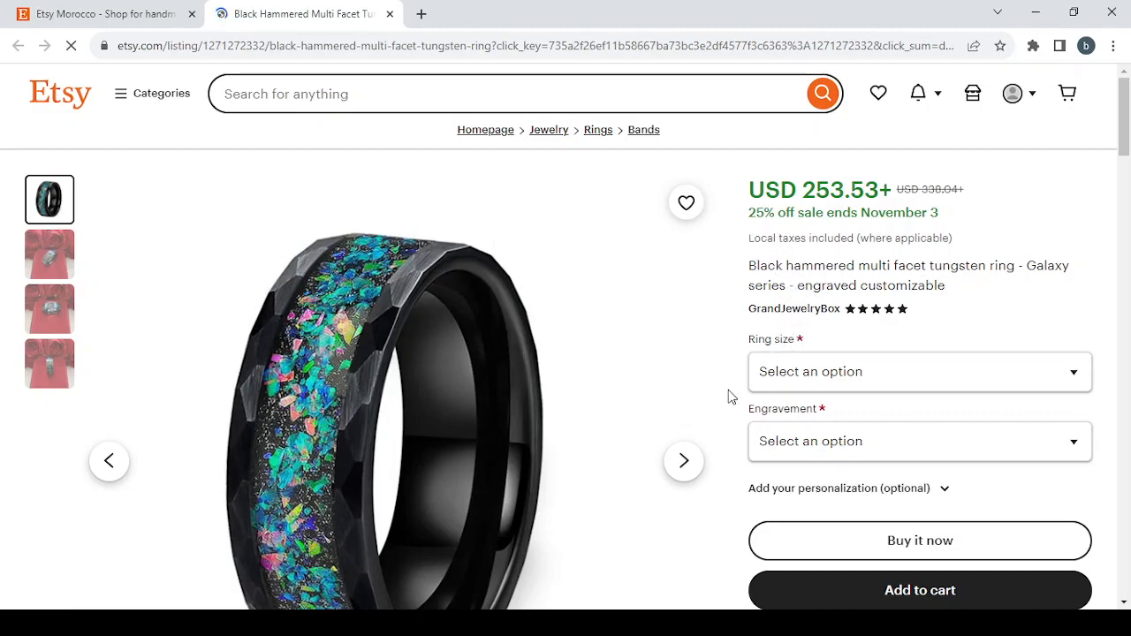
pyautogui.scroll(-1, 822, 222)
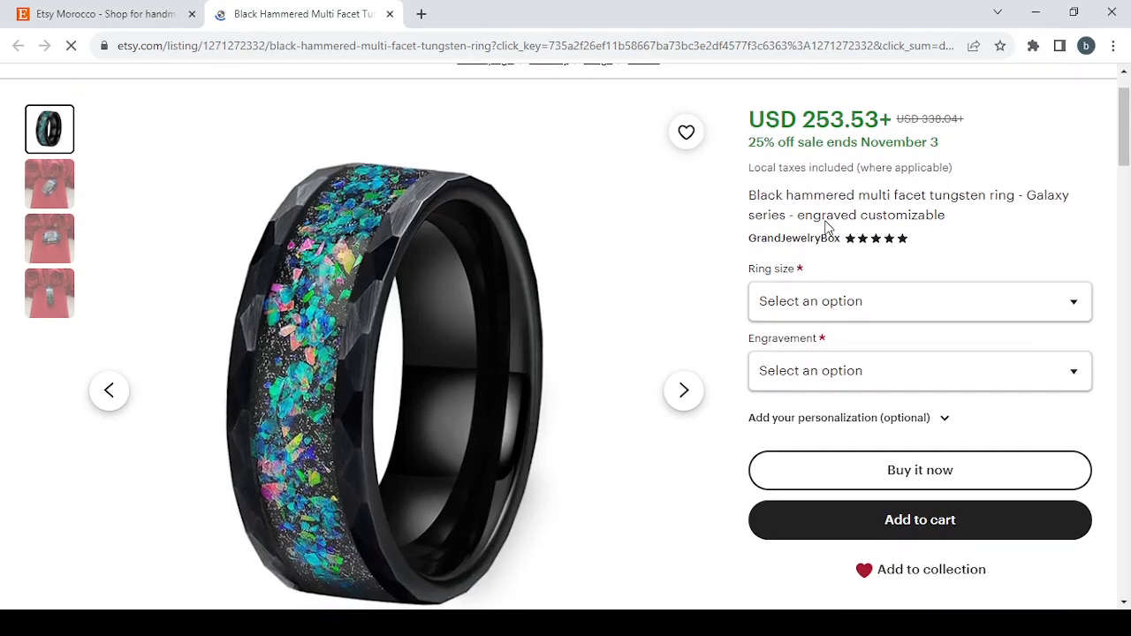
pyautogui.click(686, 404)
pyautogui.click(688, 405)
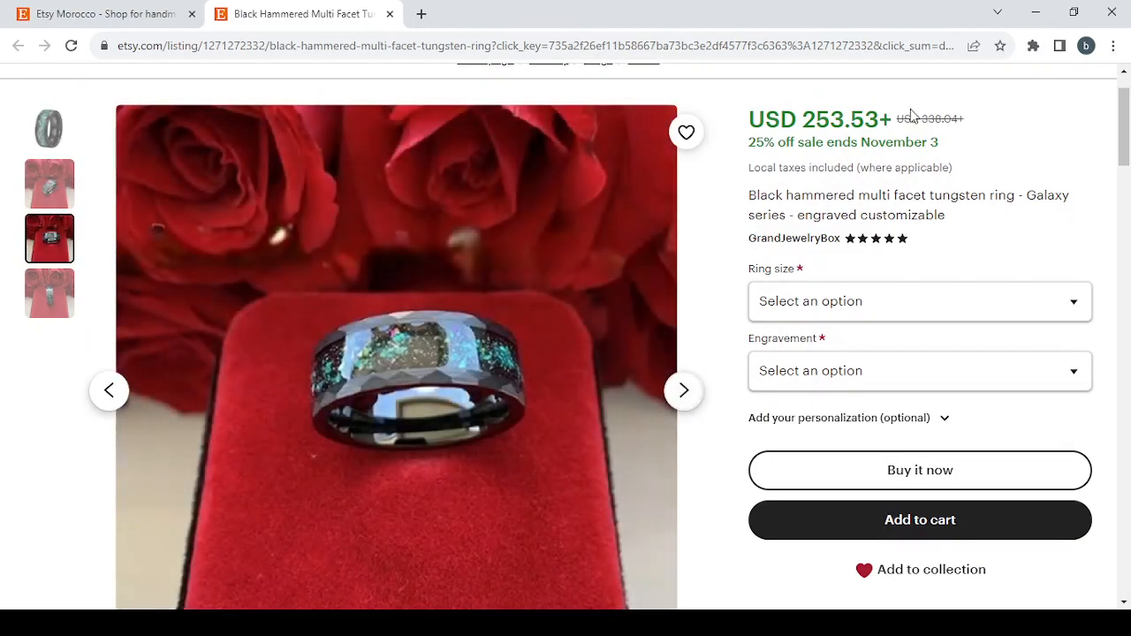
pyautogui.scroll(-1, 960, 182)
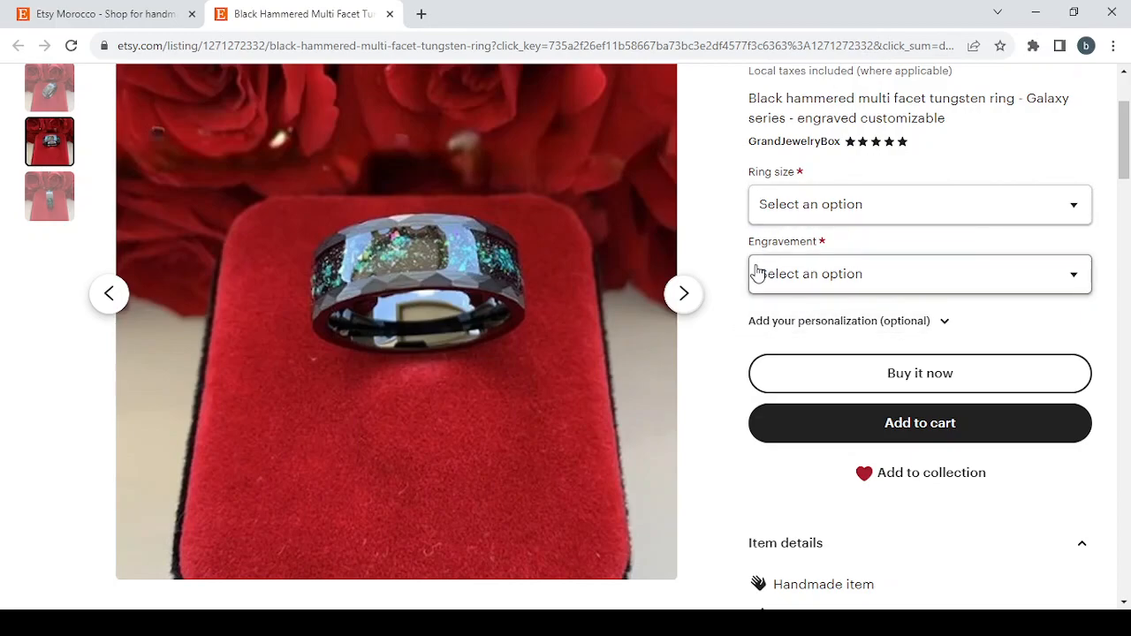
pyautogui.scroll(-4, 757, 272)
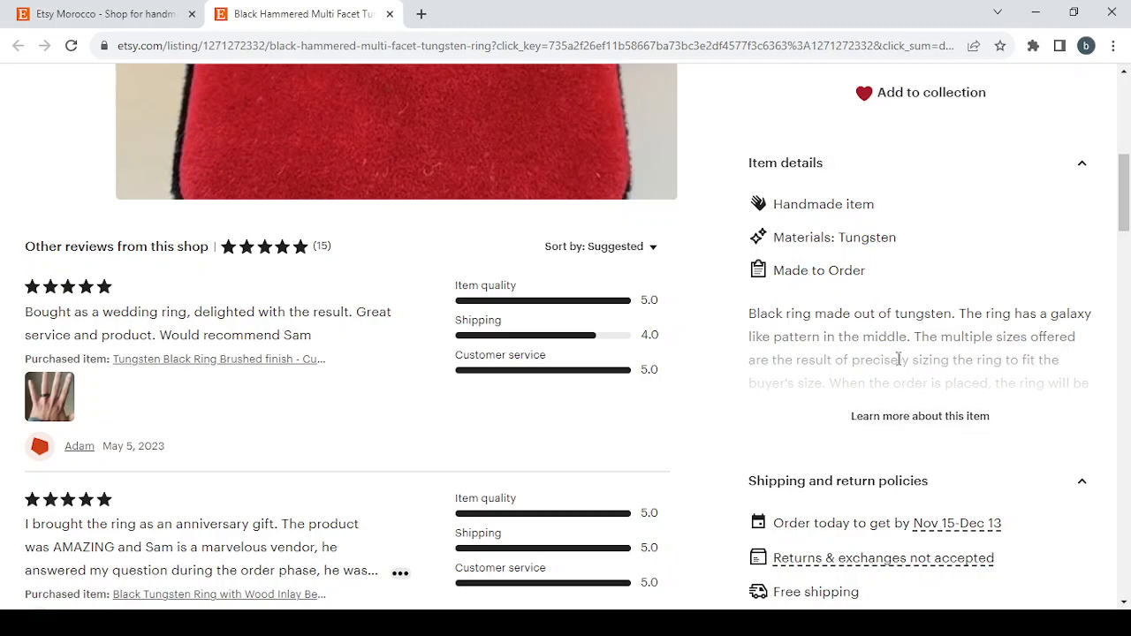
pyautogui.scroll(-2, 886, 355)
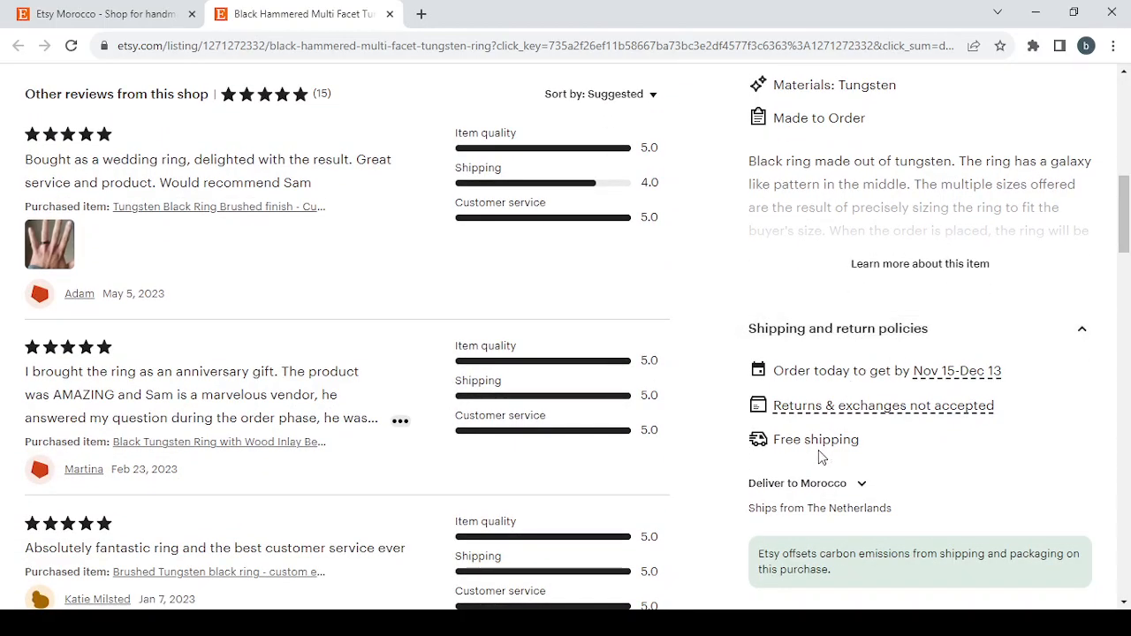
pyautogui.scroll(-4, 820, 451)
pyautogui.scroll(10, 819, 451)
pyautogui.scroll(2, 819, 451)
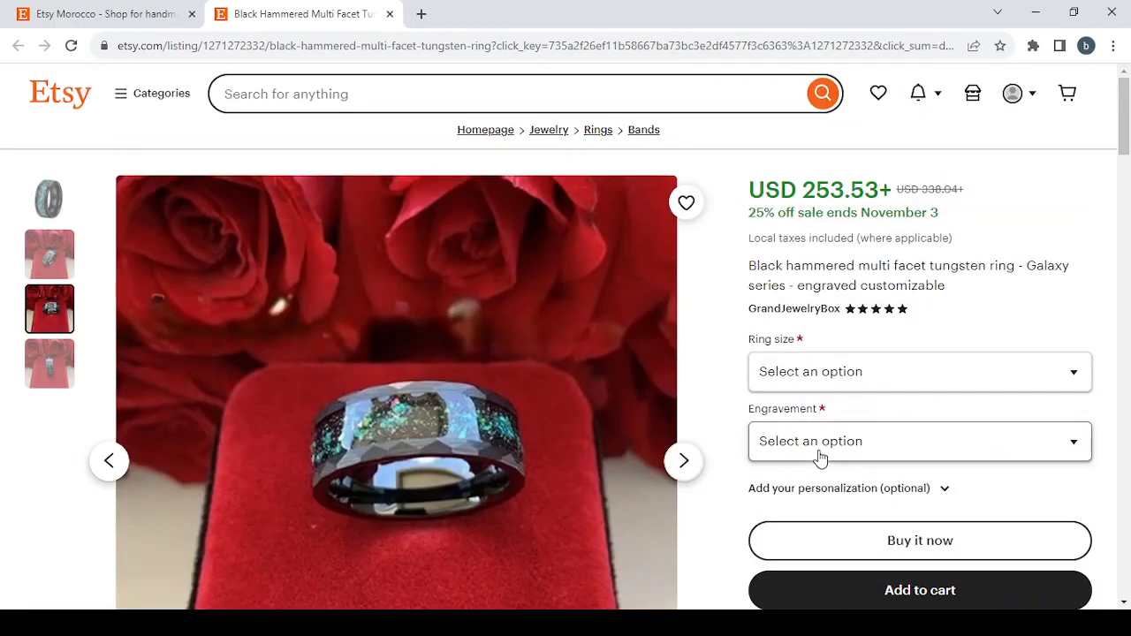
pyautogui.click(390, 14)
# Step: Open the seller's shop setup and return to its Shop preferences stage
pyautogui.scroll(6, 707, 192)
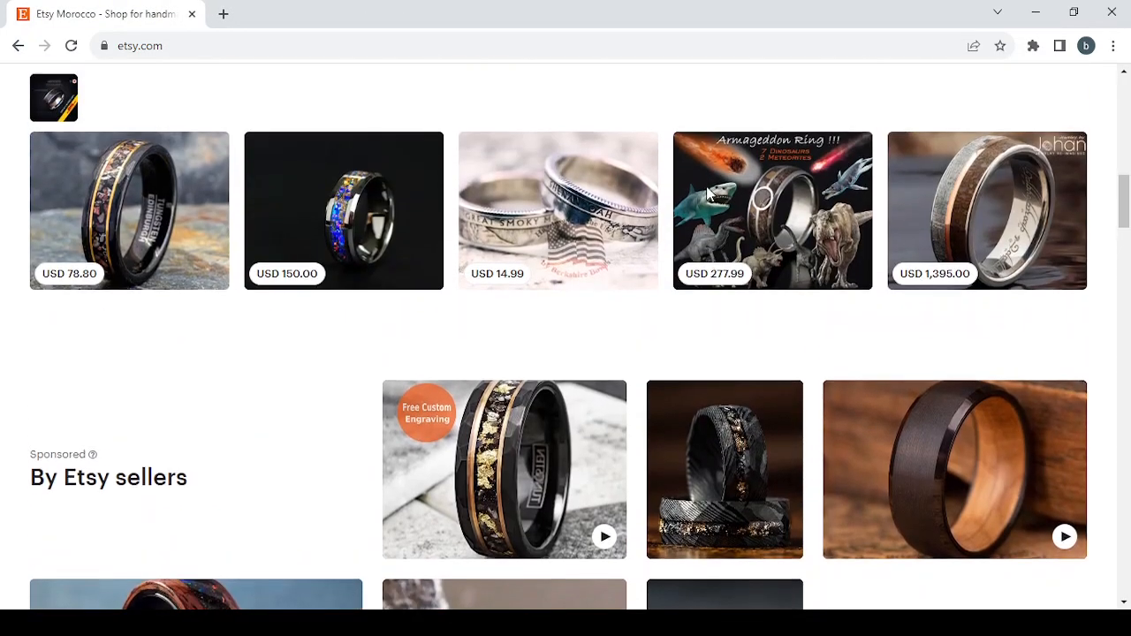
pyautogui.scroll(4, 707, 192)
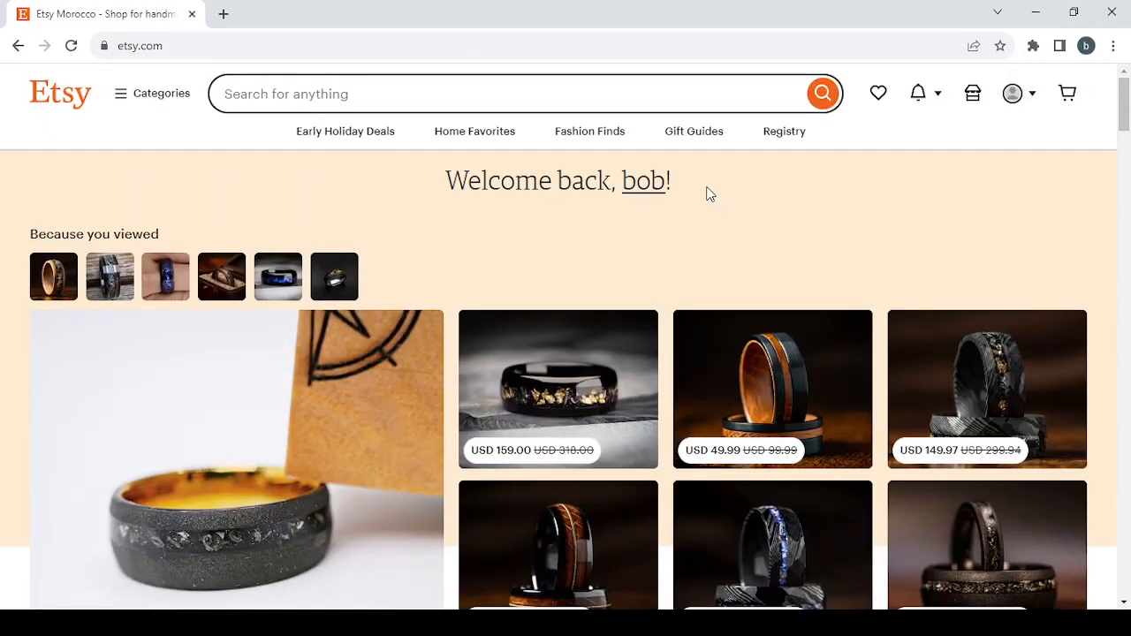
pyautogui.click(978, 101)
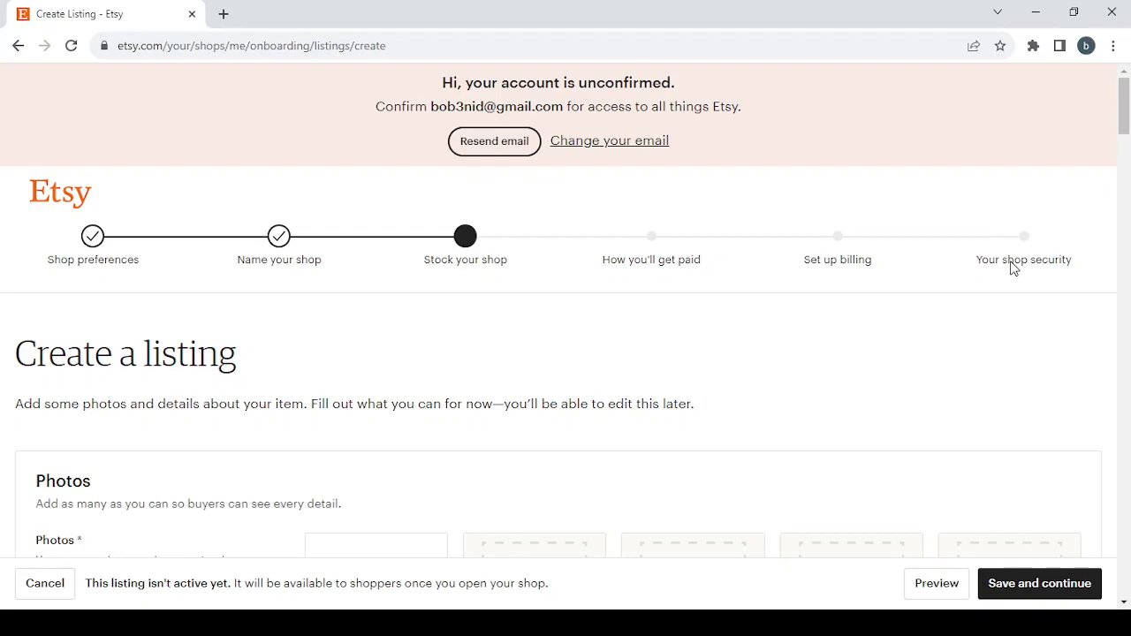
pyautogui.click(94, 241)
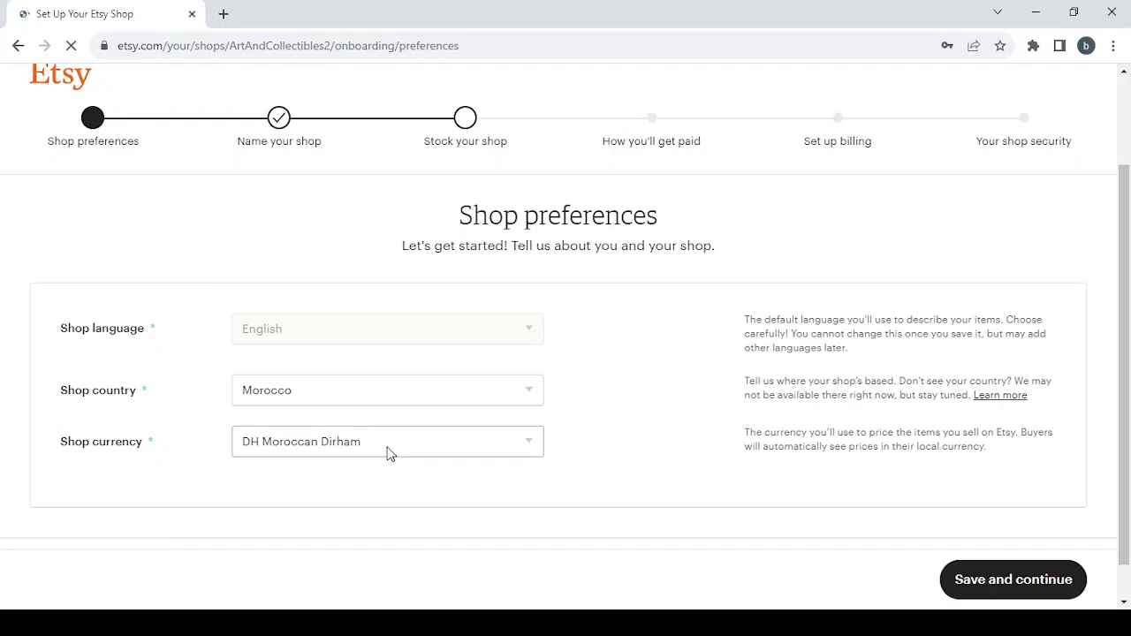
# Step: Set the shop currency to United States Dollar and save the shop preferences
pyautogui.click(471, 447)
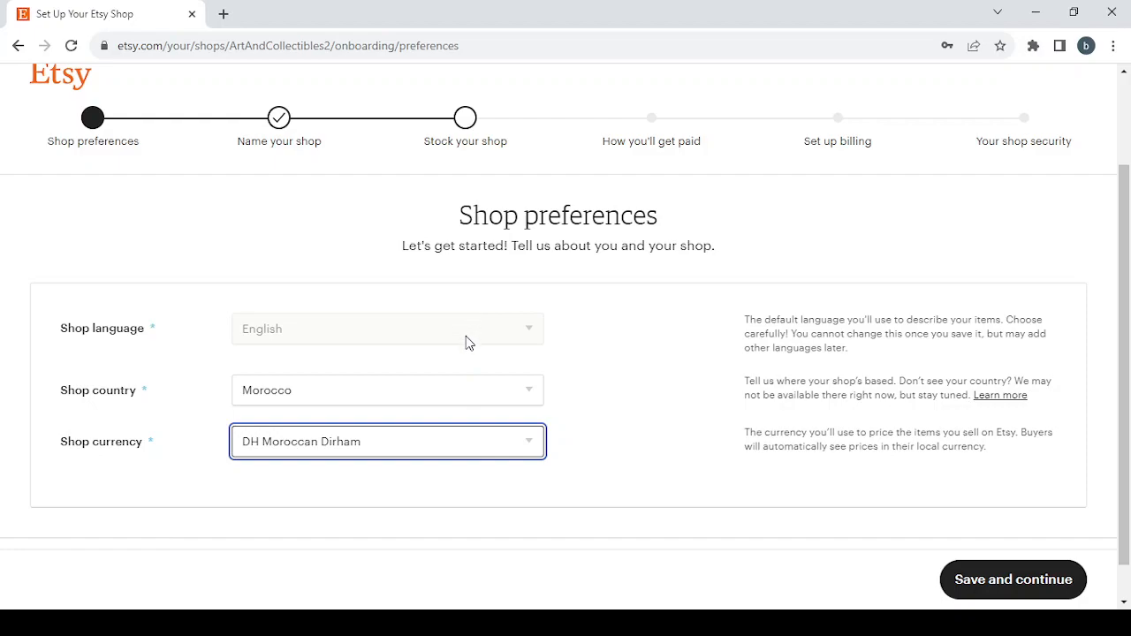
pyautogui.click(459, 165)
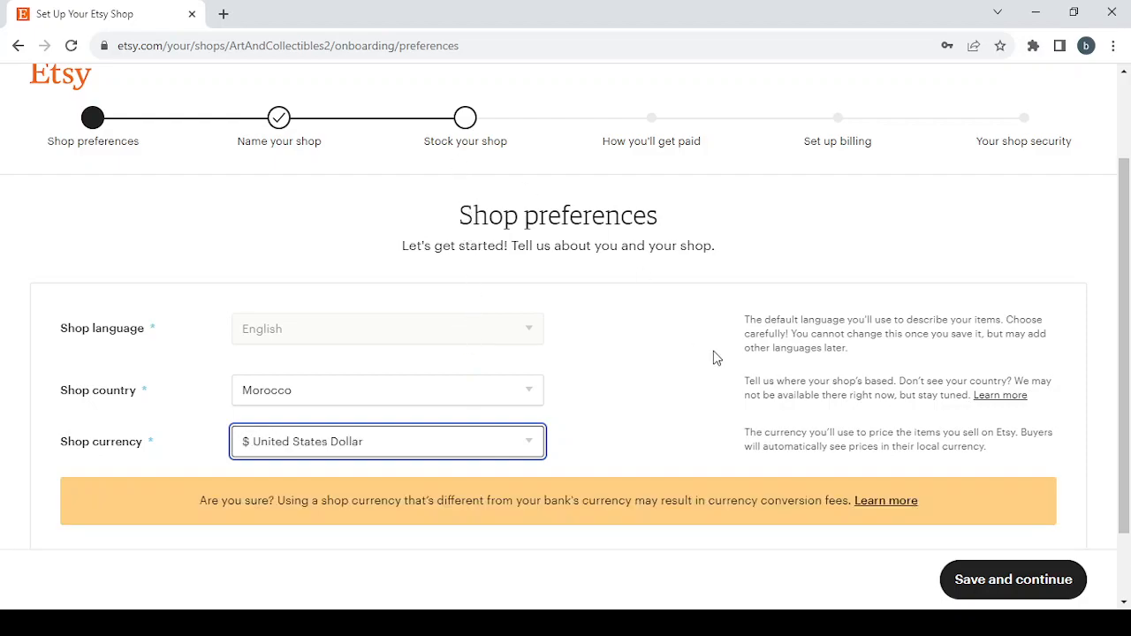
pyautogui.click(1036, 597)
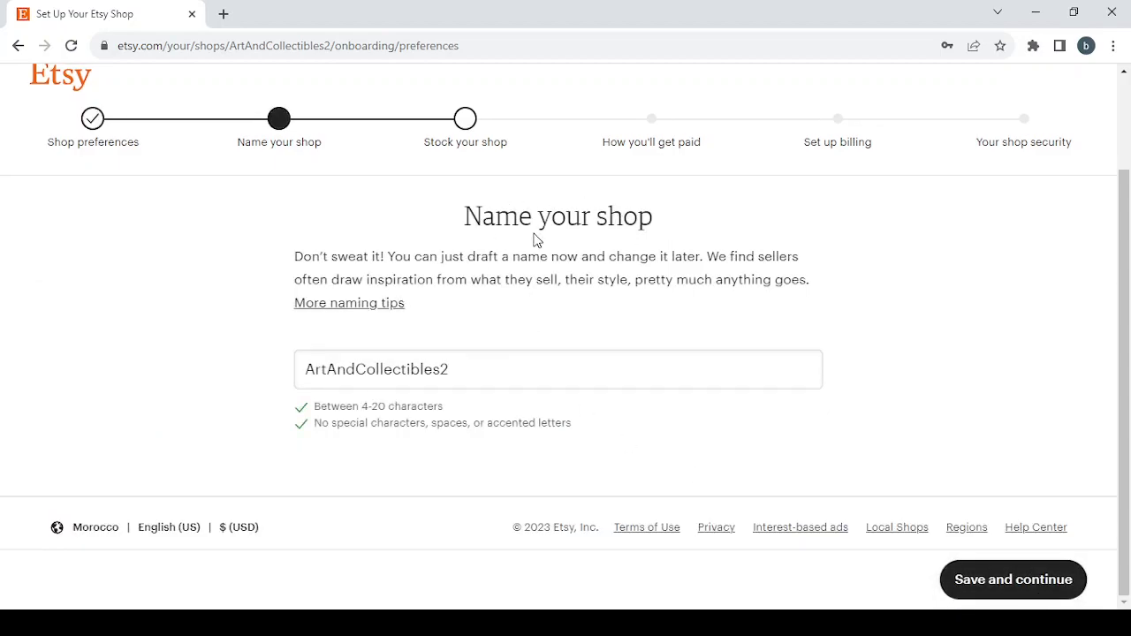
# Step: Replace the shop name with GiftCards, written without a space
pyautogui.click(472, 366)
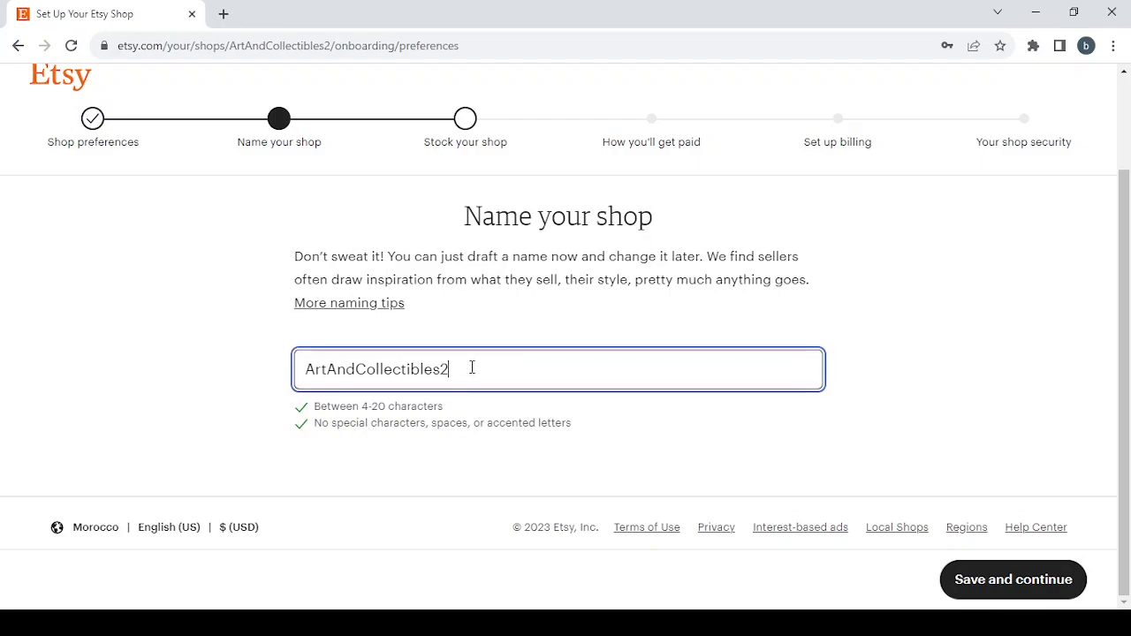
pyautogui.hotkey('ctrl', 'a')
pyautogui.write('Gift Cards')
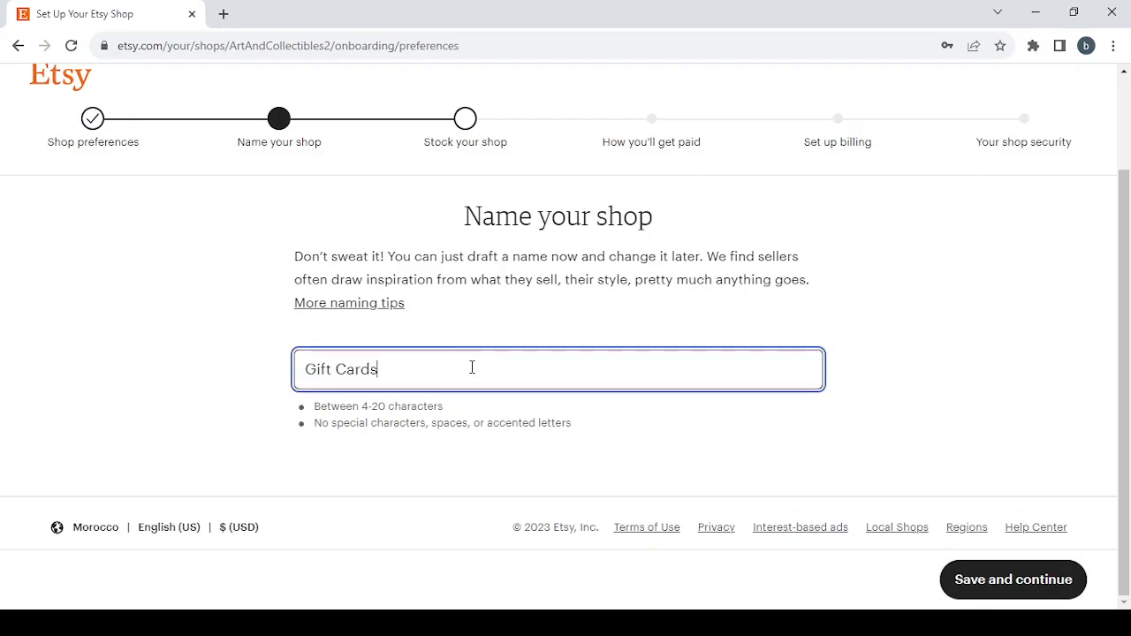
pyautogui.click(340, 370)
pyautogui.press('BackSpace')
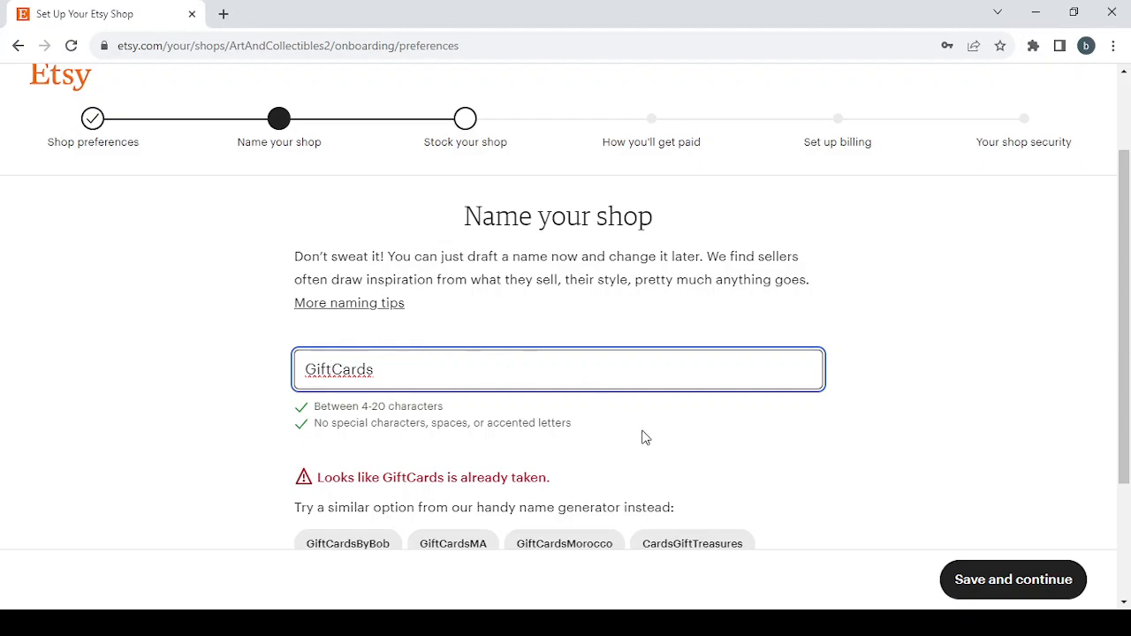
# Step: Try the shop names GiftCards1, GiftCards2 and GiftCards4 as numbered alternatives
pyautogui.scroll(-2, 643, 437)
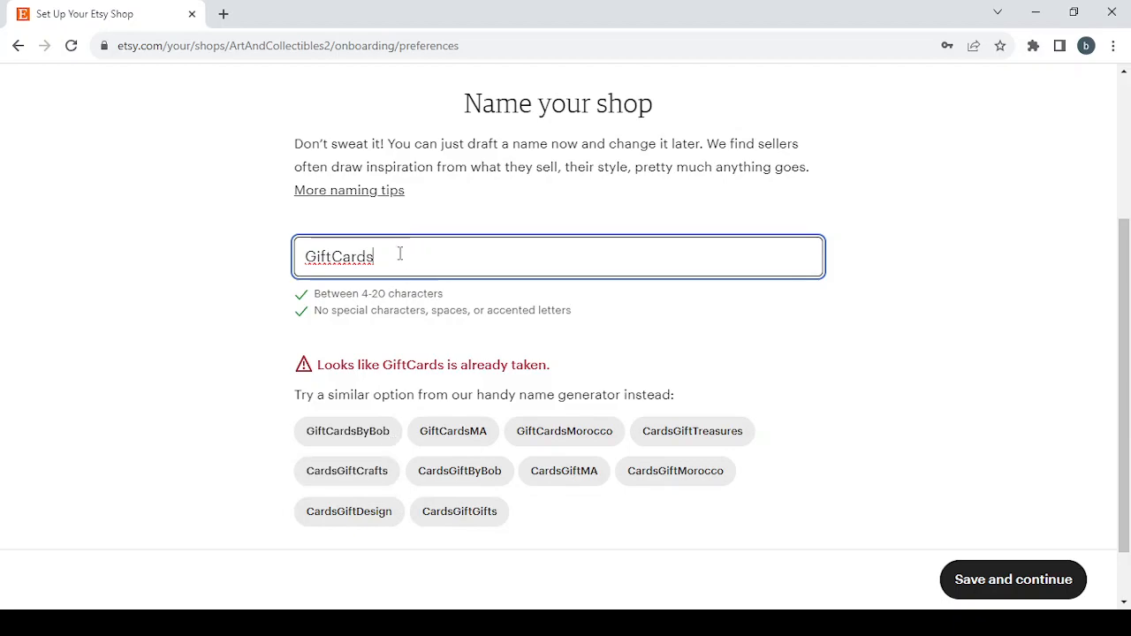
pyautogui.write('1')
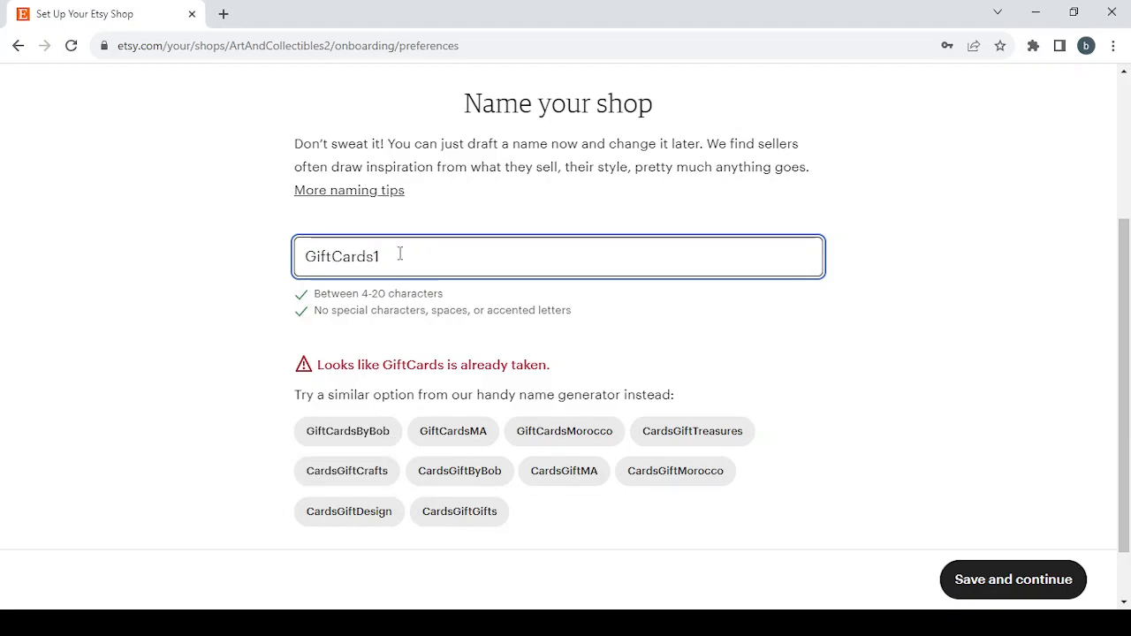
pyautogui.press('BackSpace')
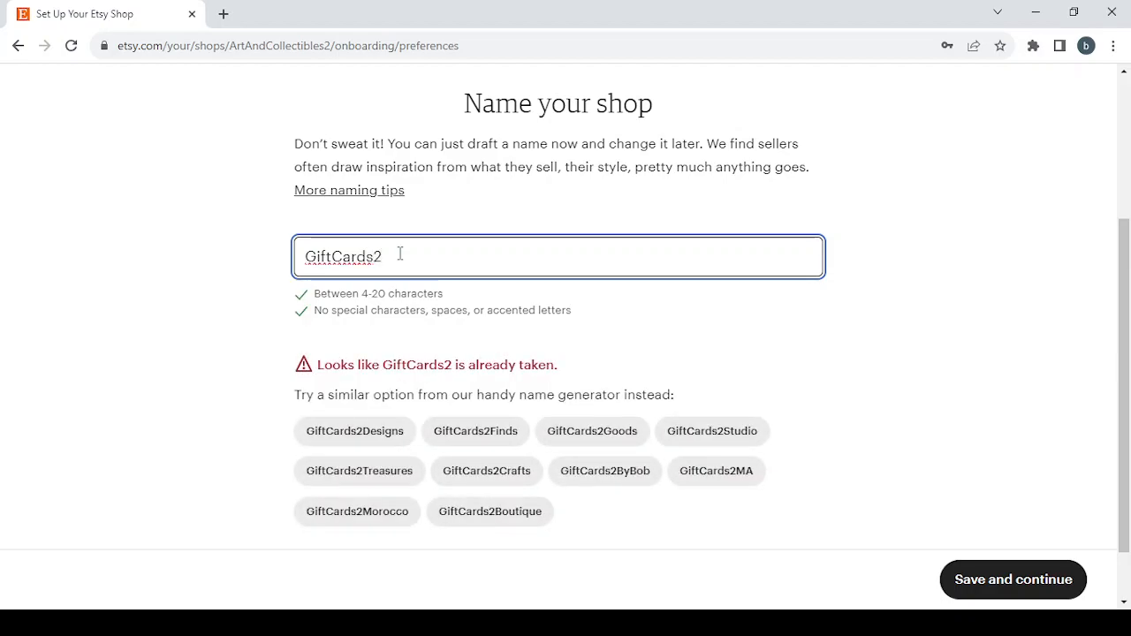
pyautogui.press('BackSpace')
pyautogui.write('4')
pyautogui.press('BackSpace')
# Step: Set the shop name to GiftCards3 and save it to continue to the listing stage
pyautogui.write('3')
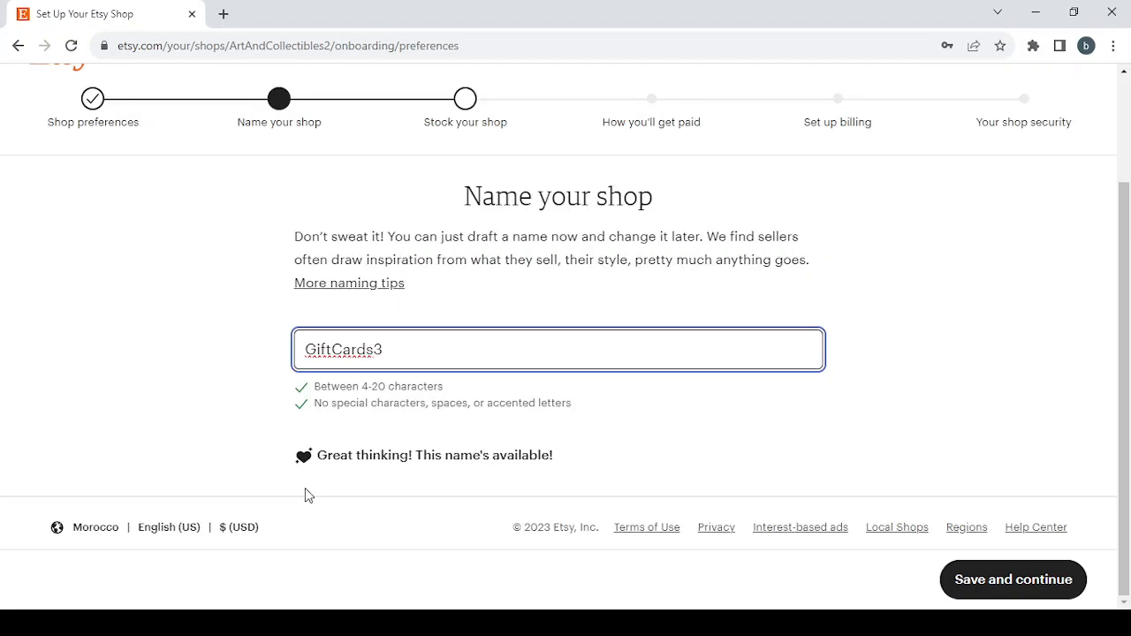
pyautogui.click(1030, 581)
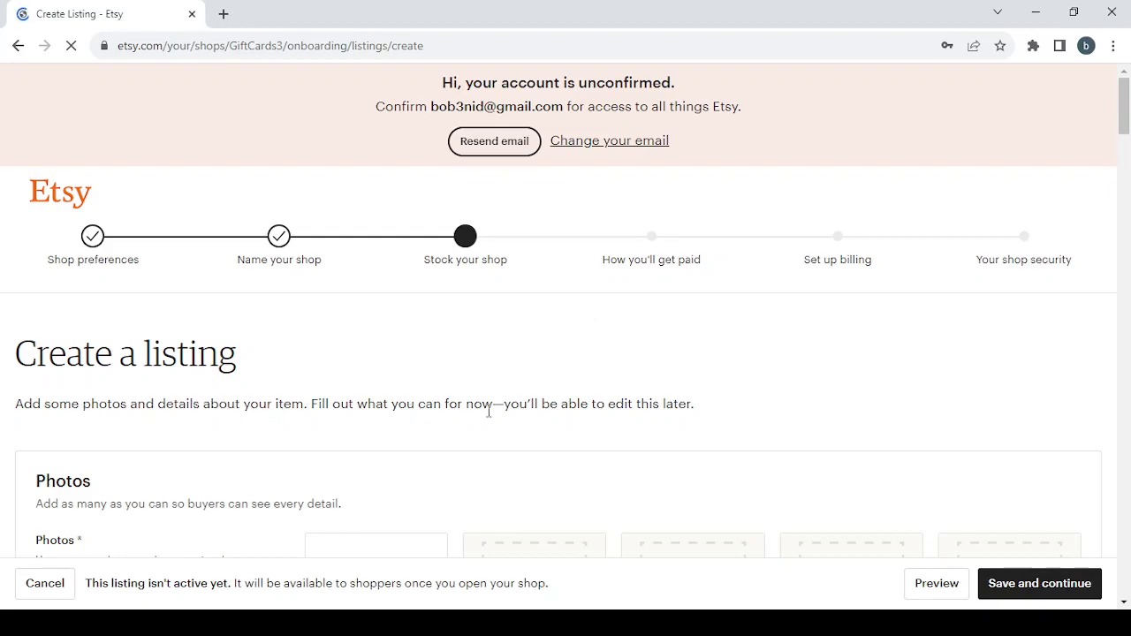
# Step: Look over the new listing form, try to save it empty, and go to its required Photos section
pyautogui.scroll(-1, 740, 406)
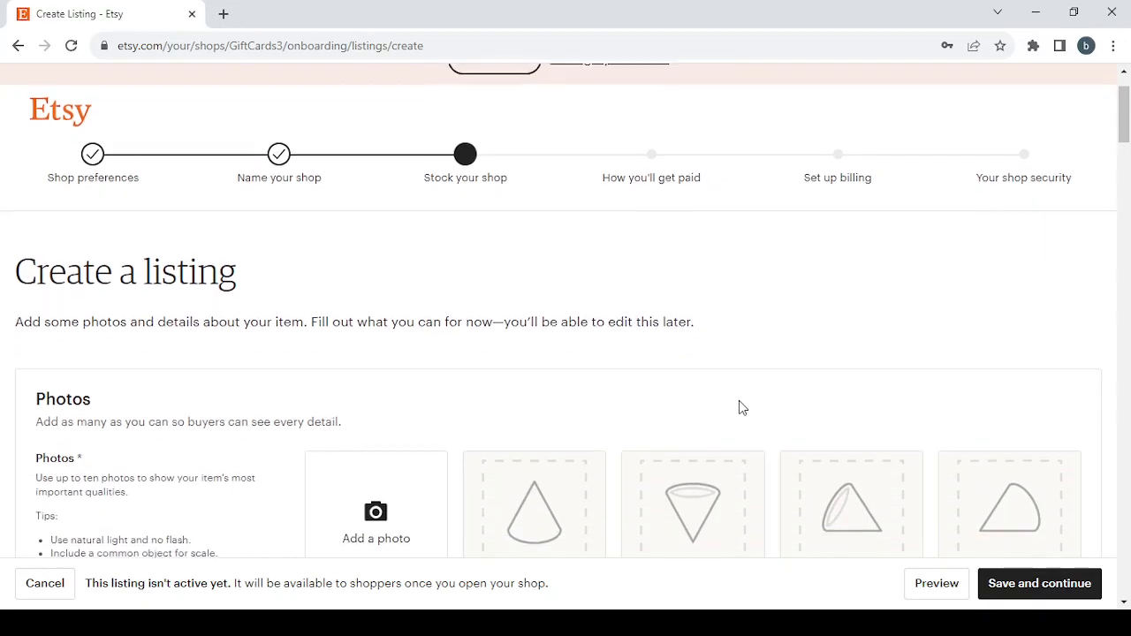
pyautogui.scroll(-1, 740, 406)
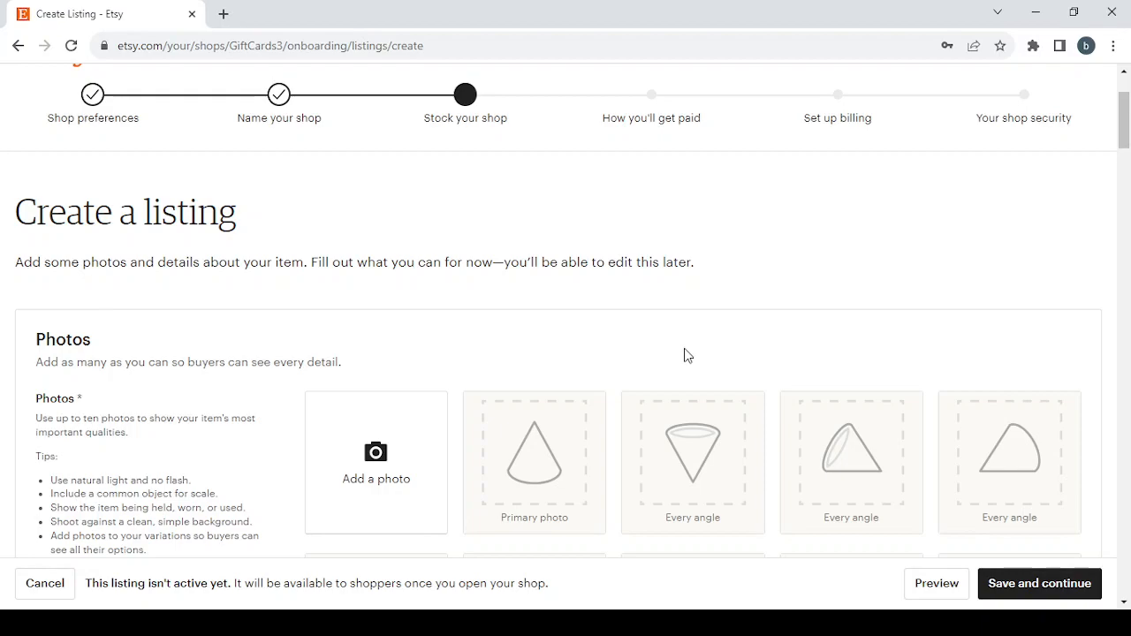
pyautogui.scroll(2, 688, 356)
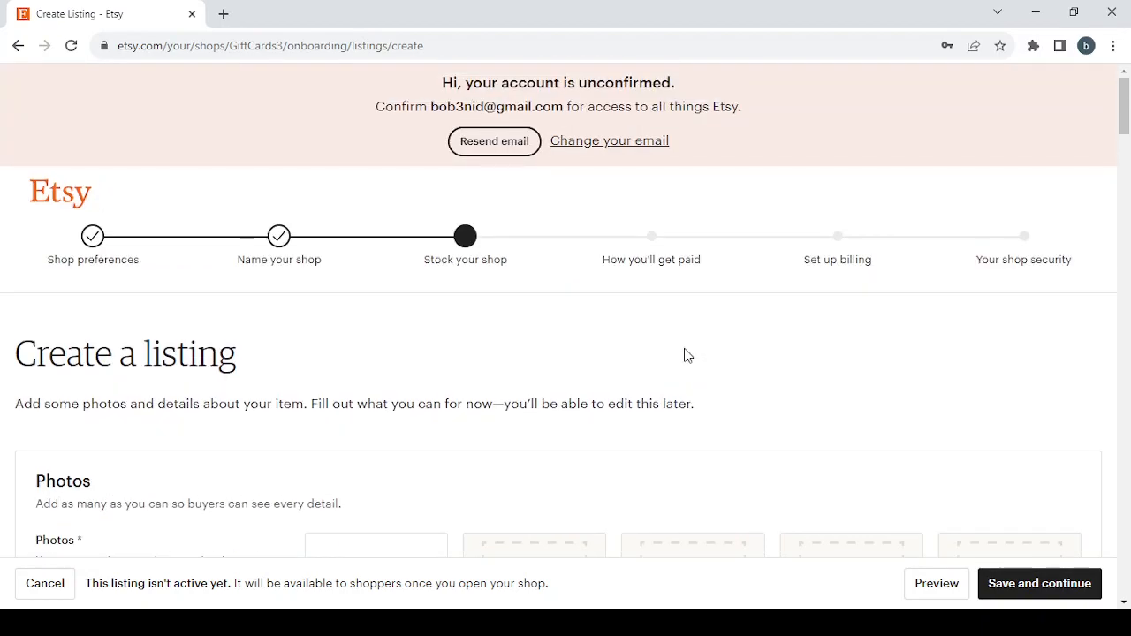
pyautogui.click(1050, 596)
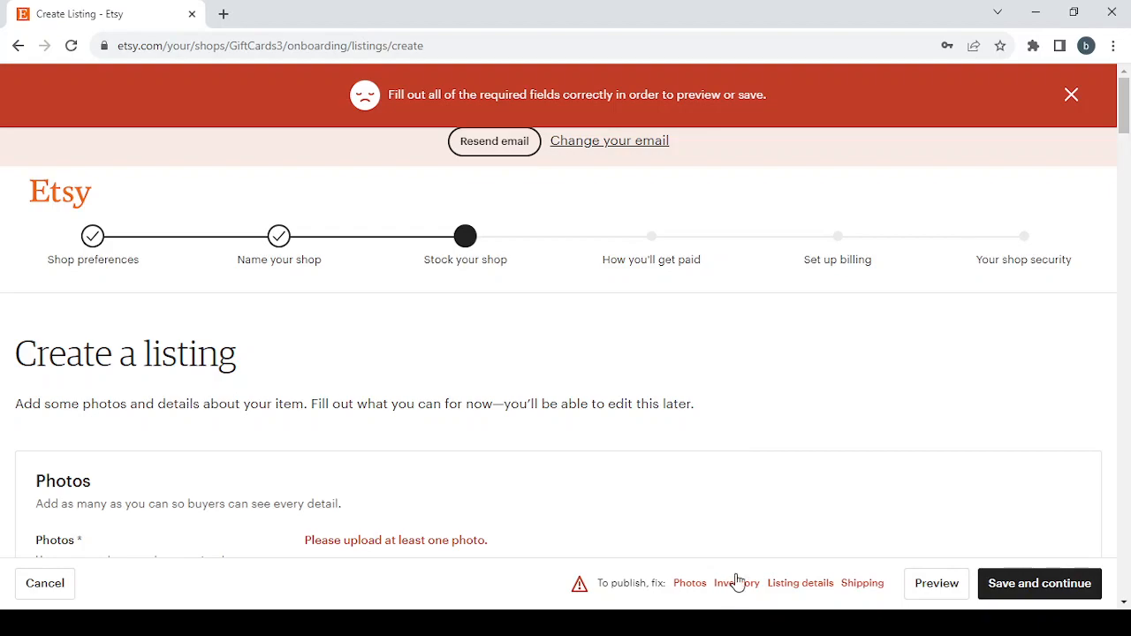
pyautogui.click(690, 584)
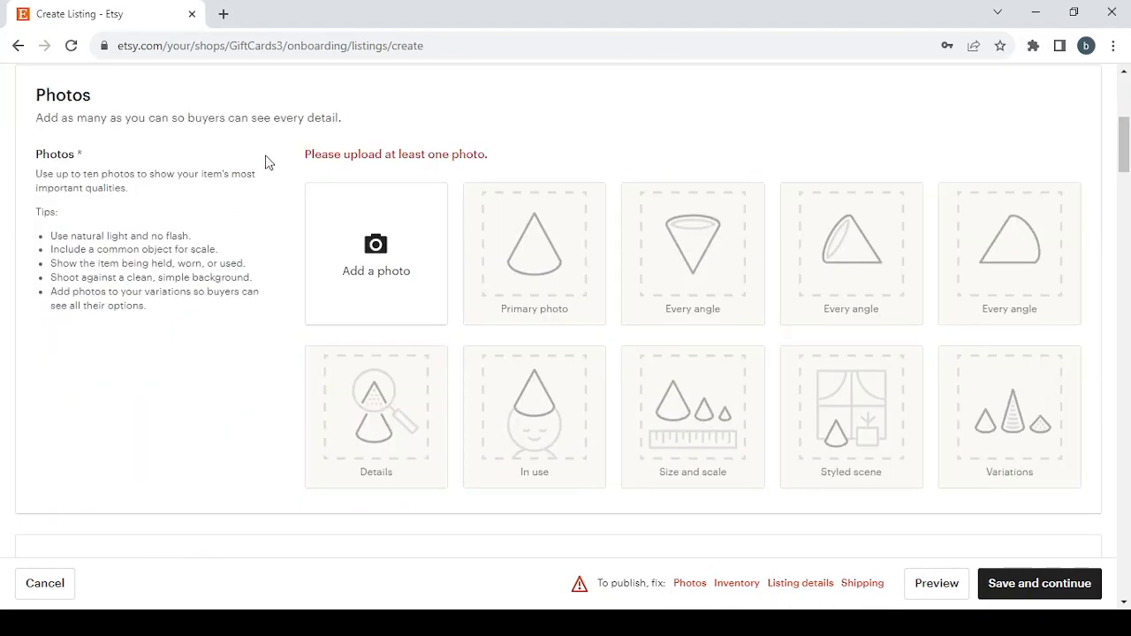
# Step: Review the required fields in the Inventory, Listing details and Shipping sections, and return to Photos
pyautogui.click(737, 585)
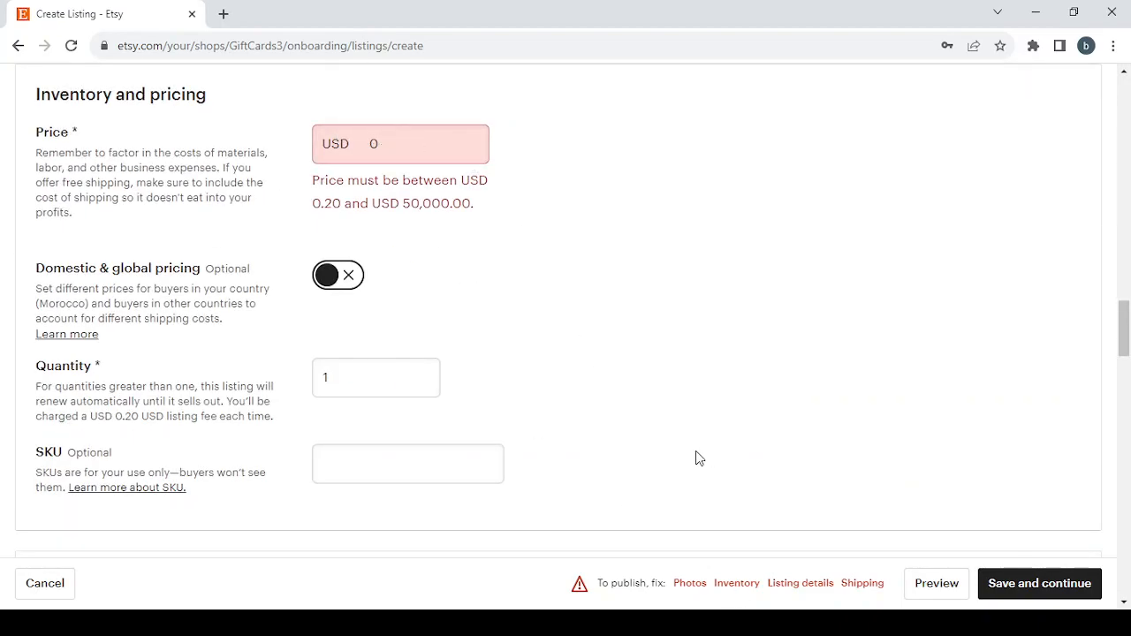
pyautogui.click(803, 585)
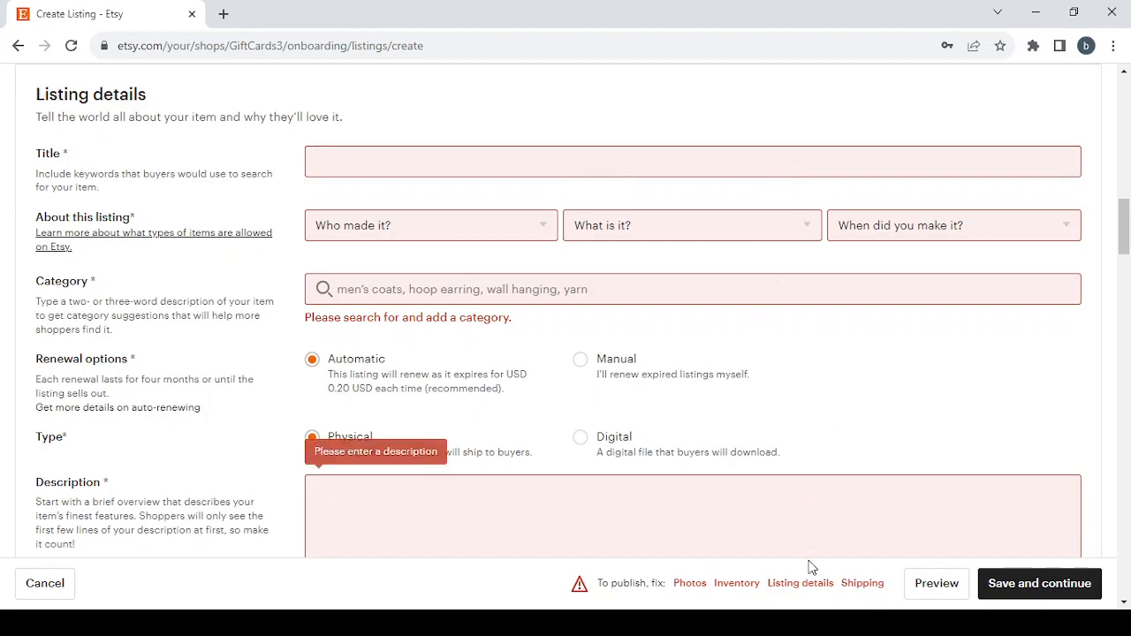
pyautogui.click(865, 586)
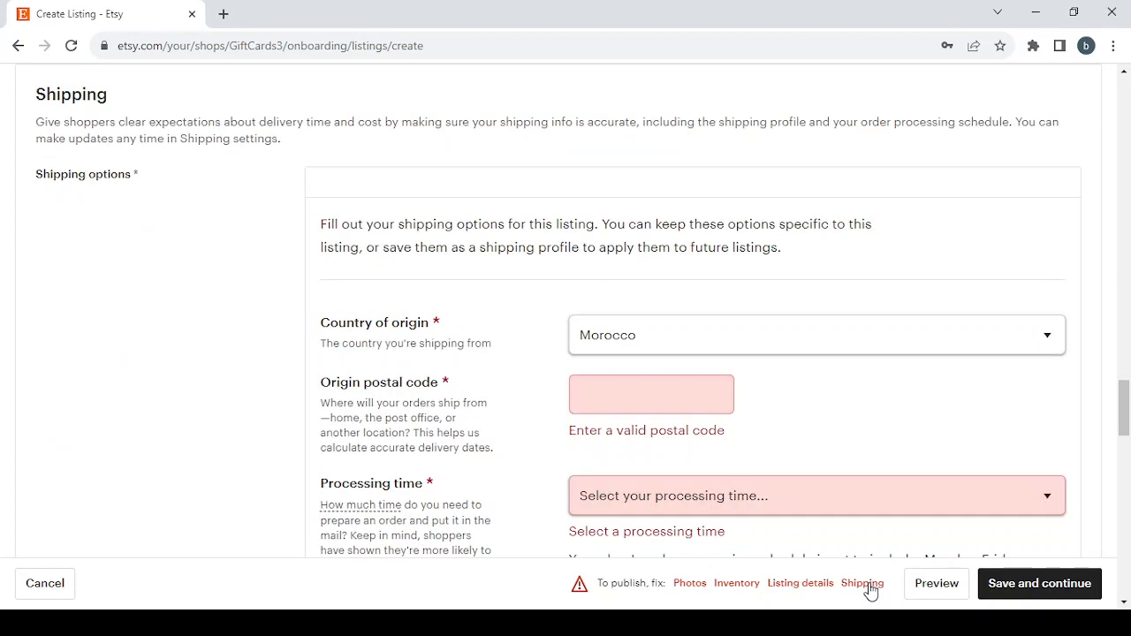
pyautogui.scroll(-1, 846, 361)
pyautogui.scroll(-1, 847, 364)
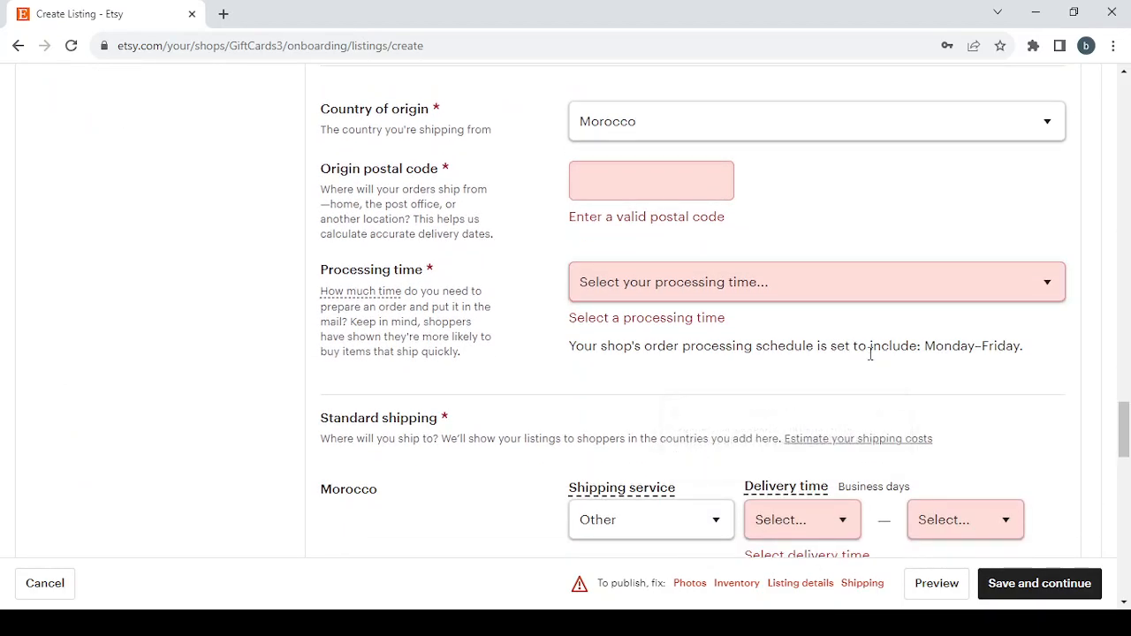
pyautogui.scroll(-3, 823, 336)
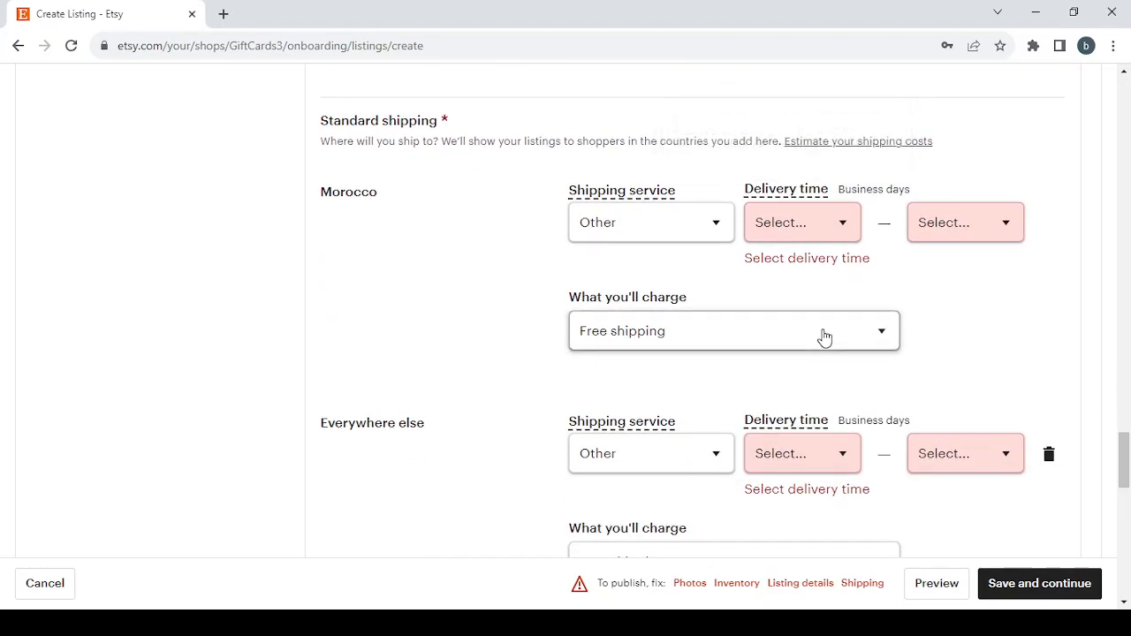
pyautogui.scroll(4, 824, 335)
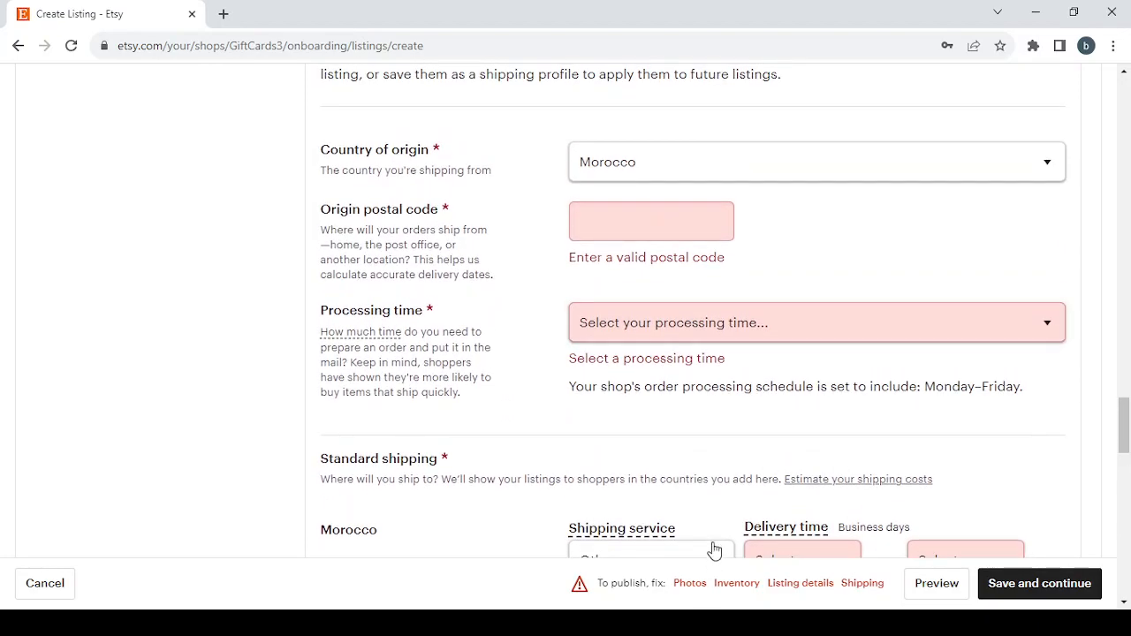
pyautogui.click(692, 587)
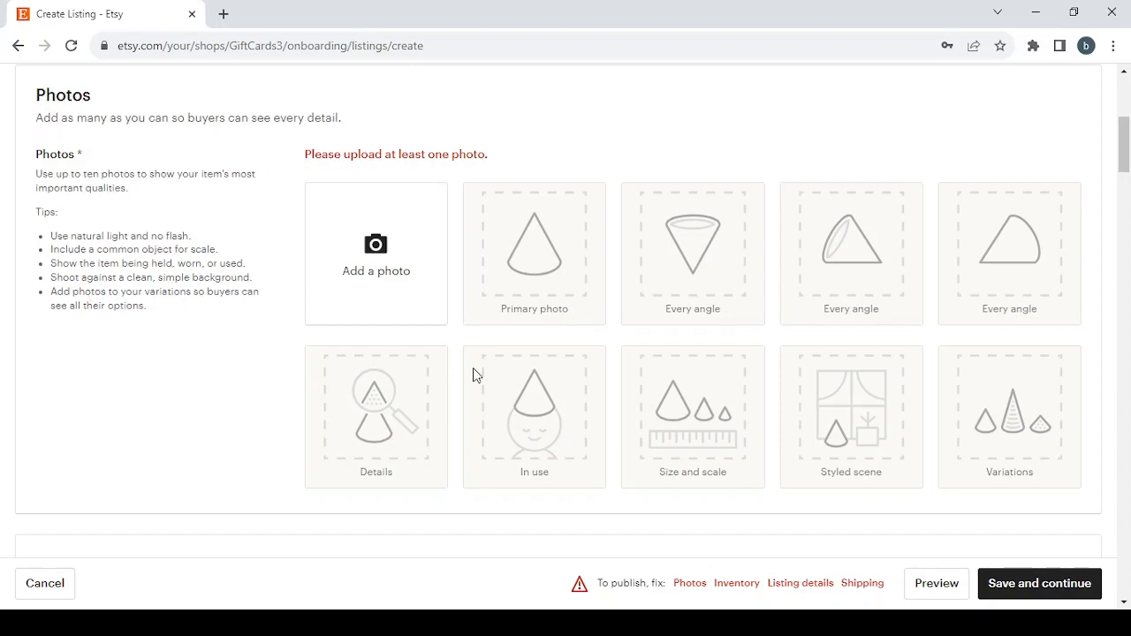
# Step: Enter Gift Cards as the listing title in the Listing details section
pyautogui.scroll(-2, 473, 375)
pyautogui.scroll(-3, 472, 375)
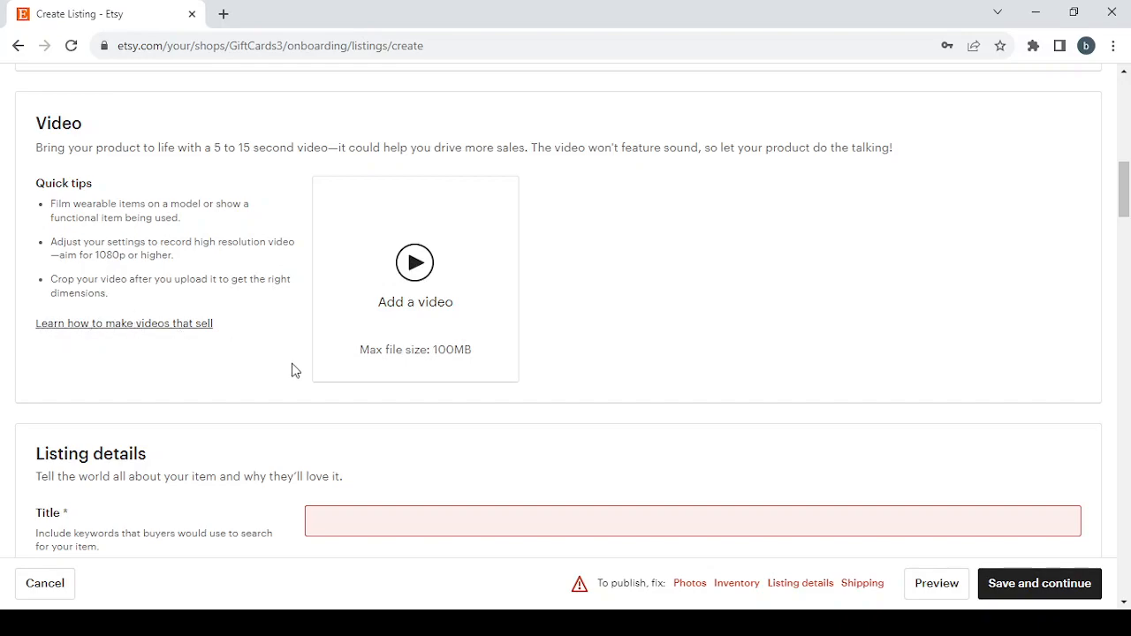
pyautogui.scroll(-4, 295, 370)
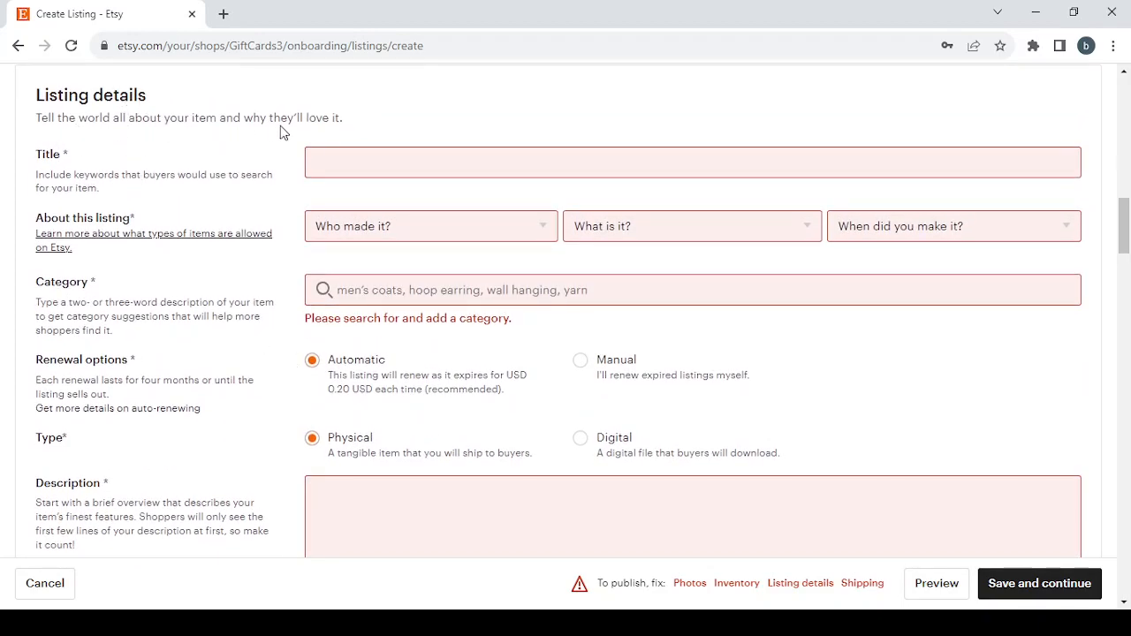
pyautogui.click(336, 156)
pyautogui.write('Gift Cards')
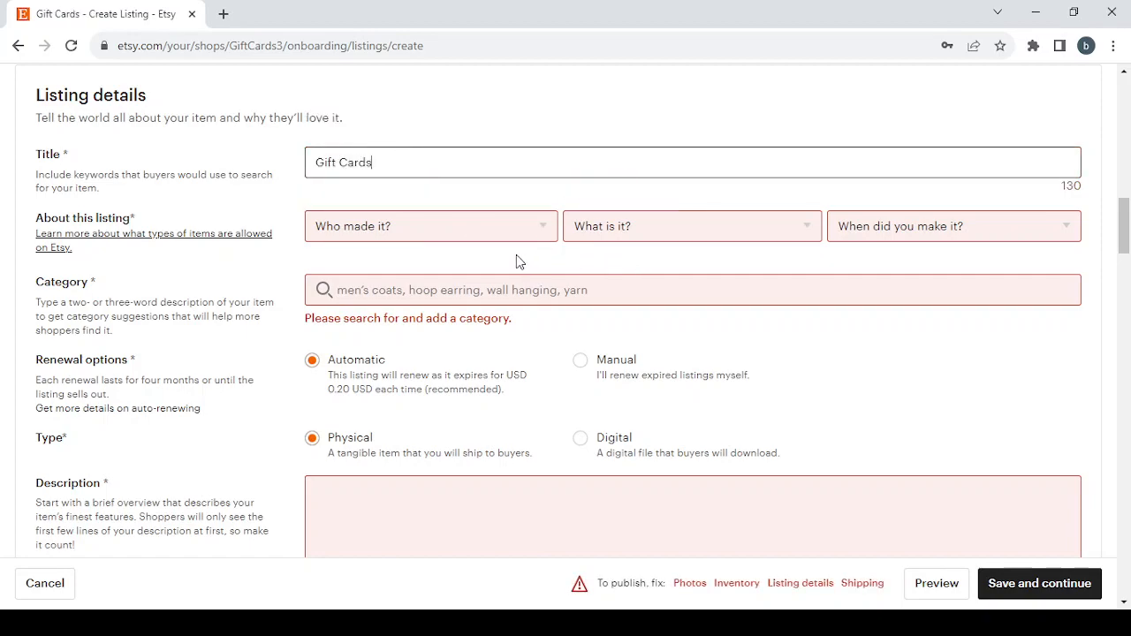
# Step: Describe the listing as made by "I did", as "A finished product", and as made in 2020 - 2023
pyautogui.press('Tab')
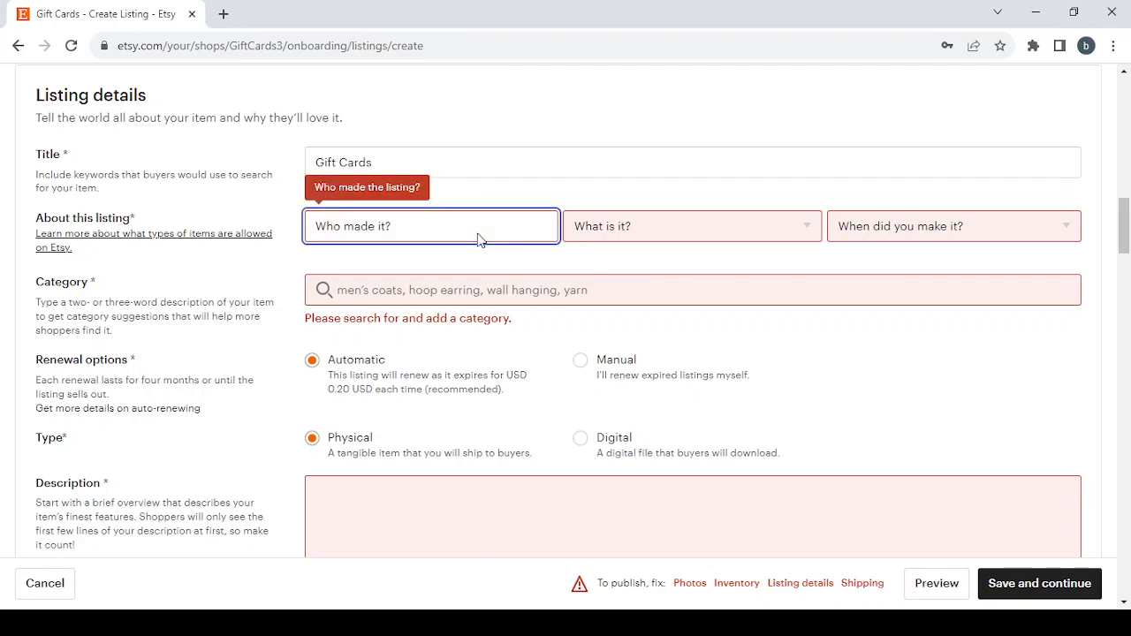
pyautogui.click(486, 283)
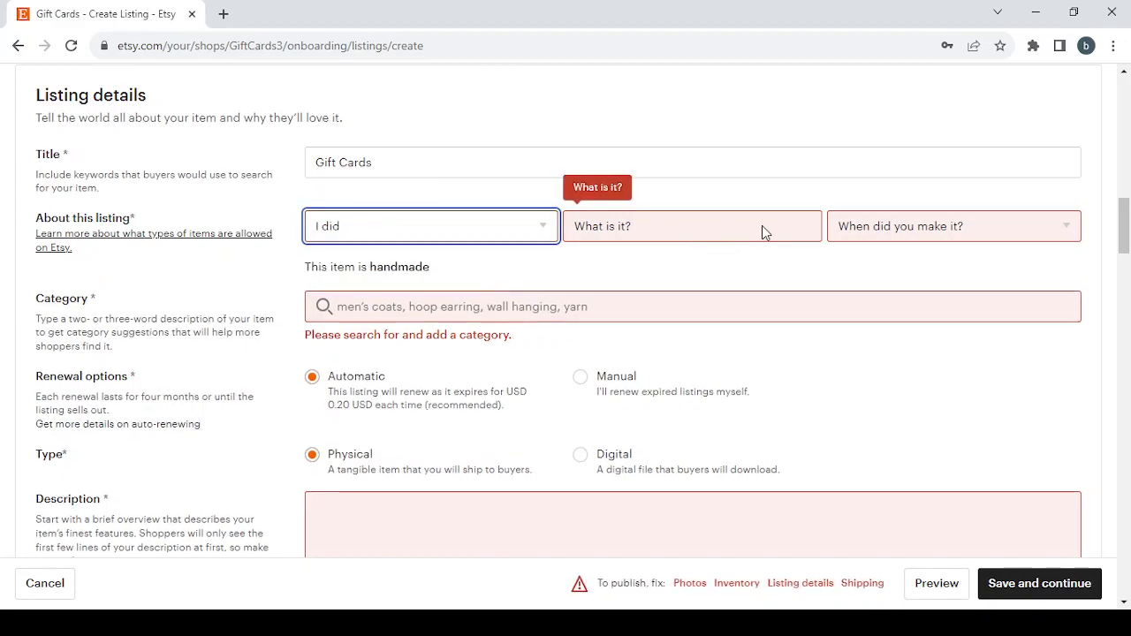
pyautogui.click(762, 226)
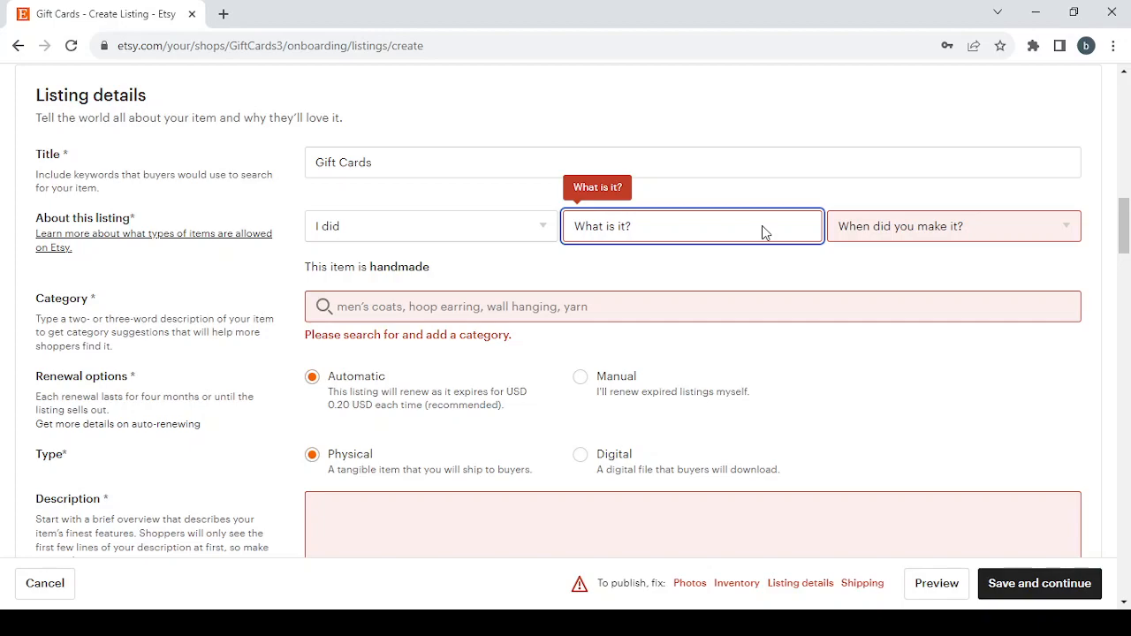
pyautogui.click(758, 279)
pyautogui.click(974, 222)
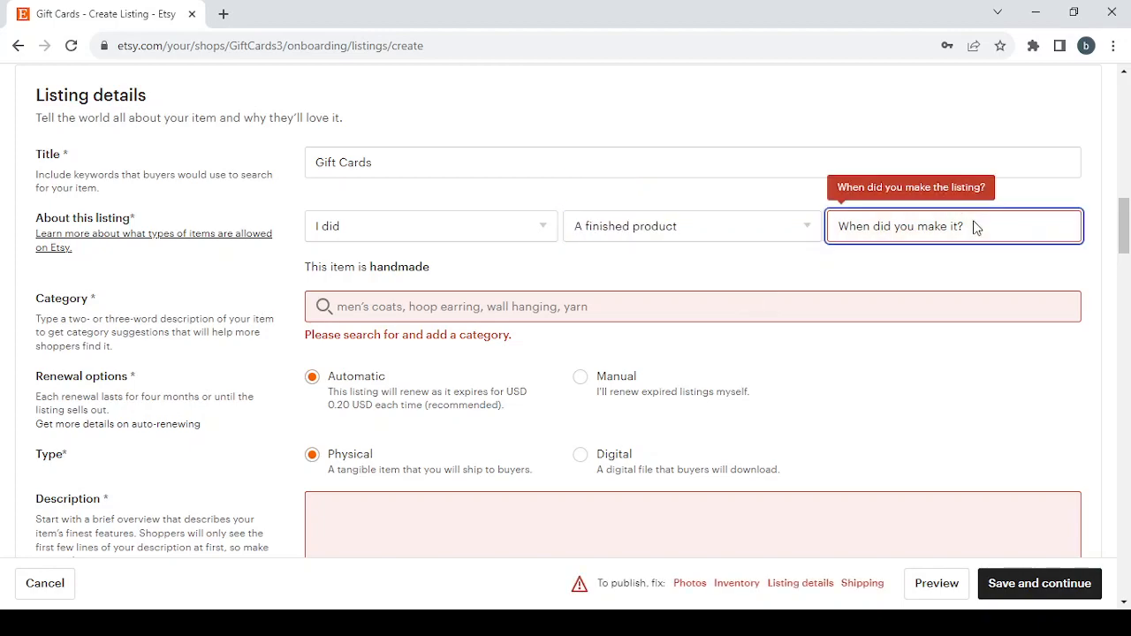
pyautogui.click(945, 304)
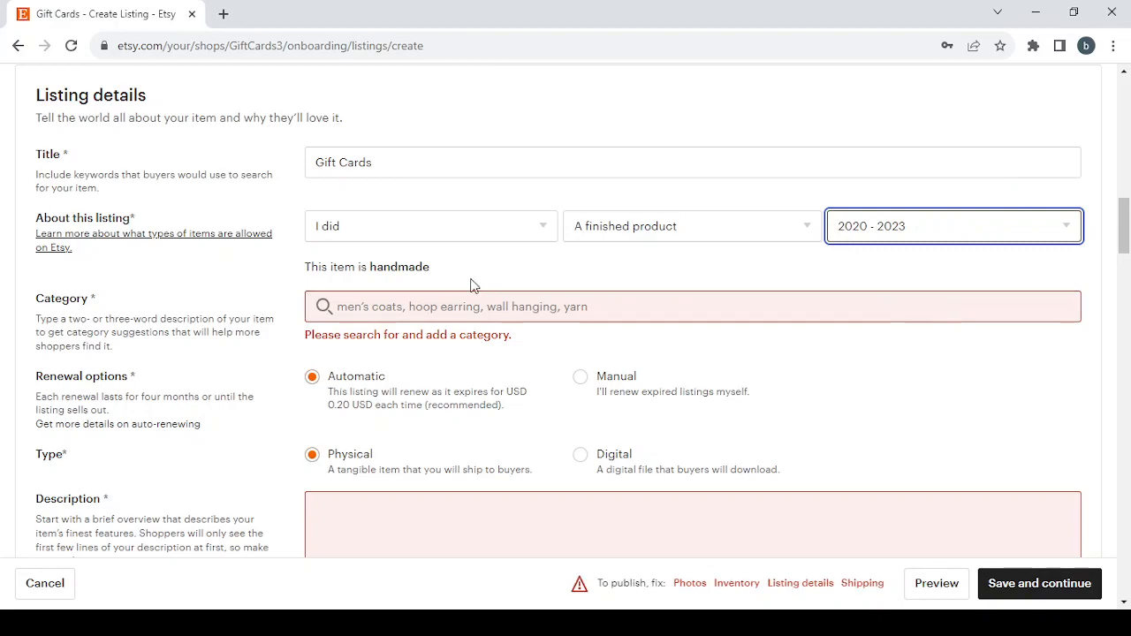
# Step: Search the listing categories for Gift Cards and choose the Birthday Cards category
pyautogui.click(395, 305)
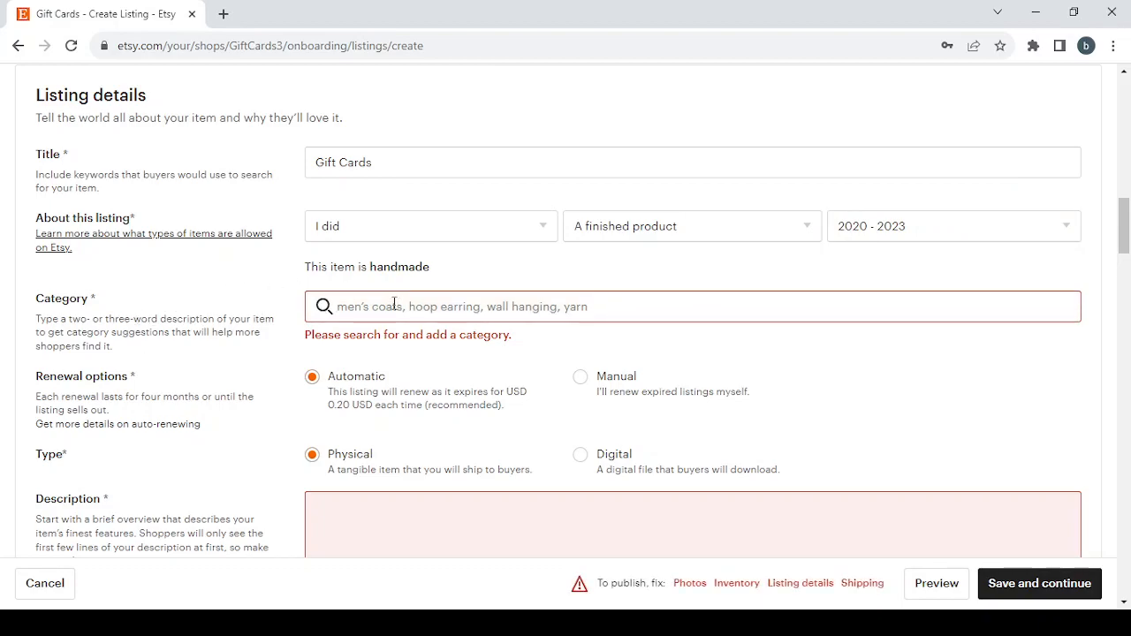
pyautogui.write('Gift Cards')
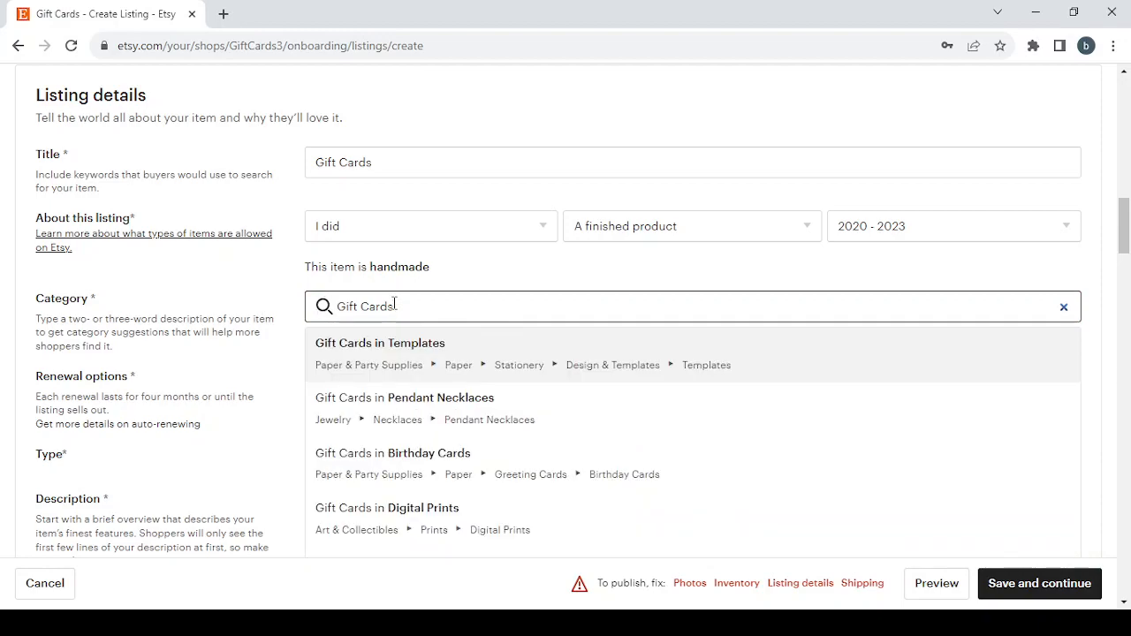
pyautogui.scroll(-2, 592, 371)
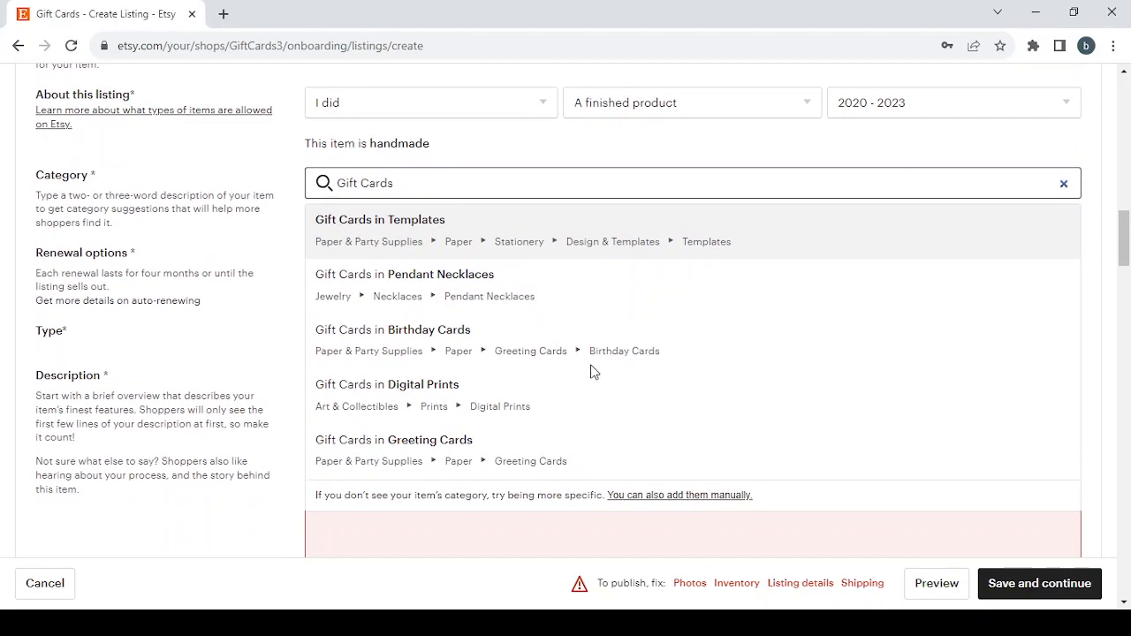
pyautogui.scroll(1, 591, 372)
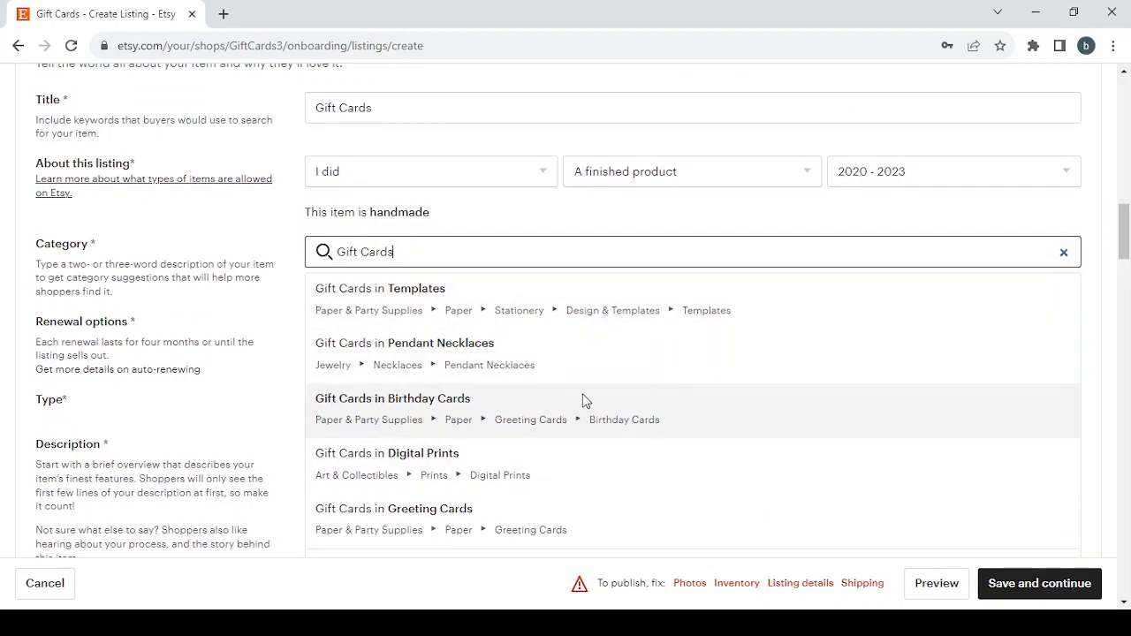
pyautogui.click(582, 399)
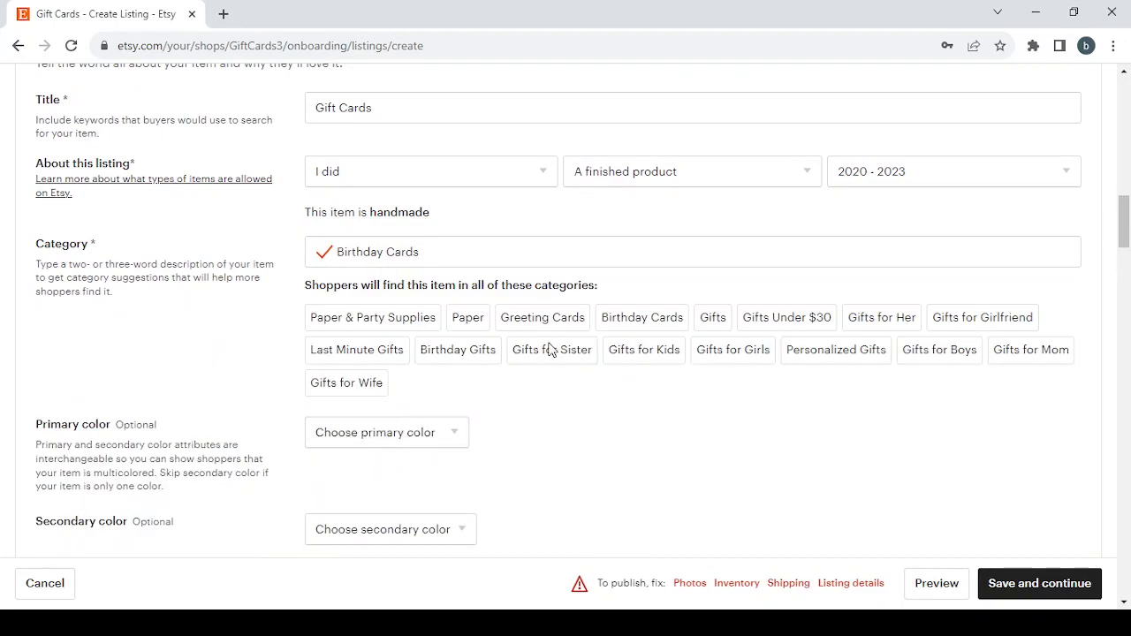
# Step: Set the listing's primary color to Brown and its secondary color to Pink
pyautogui.scroll(-3, 546, 372)
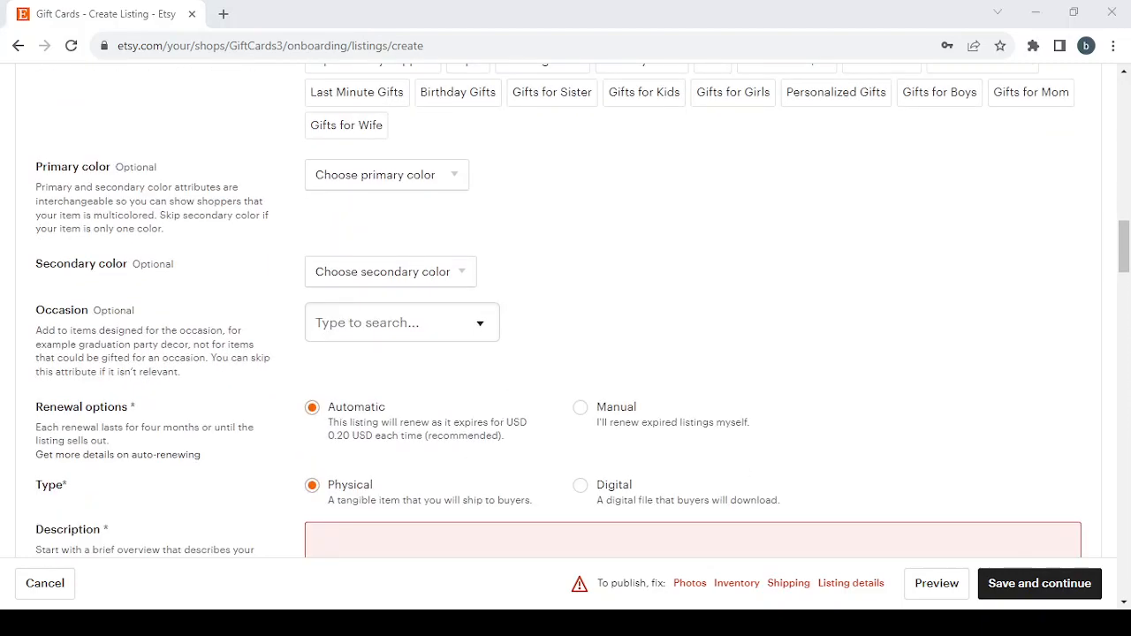
pyautogui.click(442, 185)
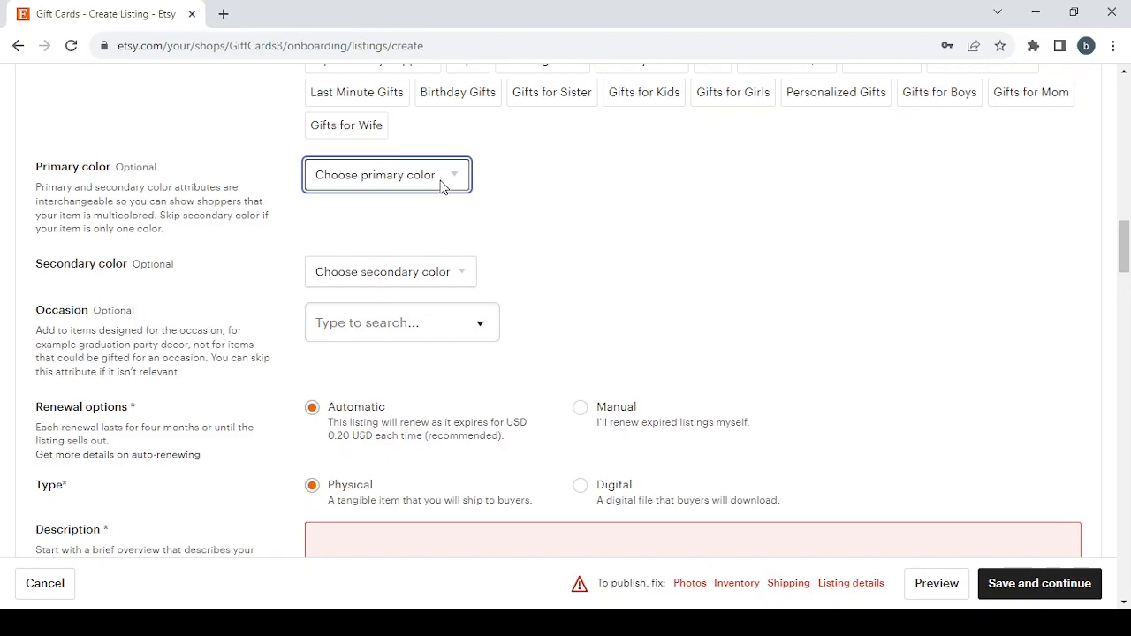
pyautogui.click(387, 292)
pyautogui.click(452, 281)
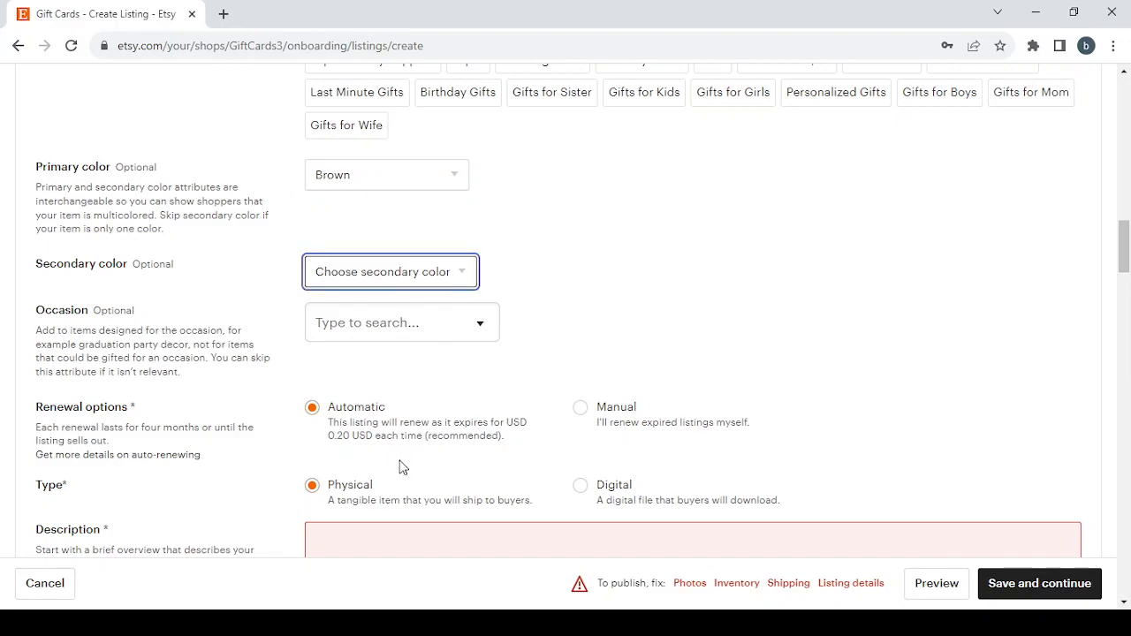
pyautogui.press('p')
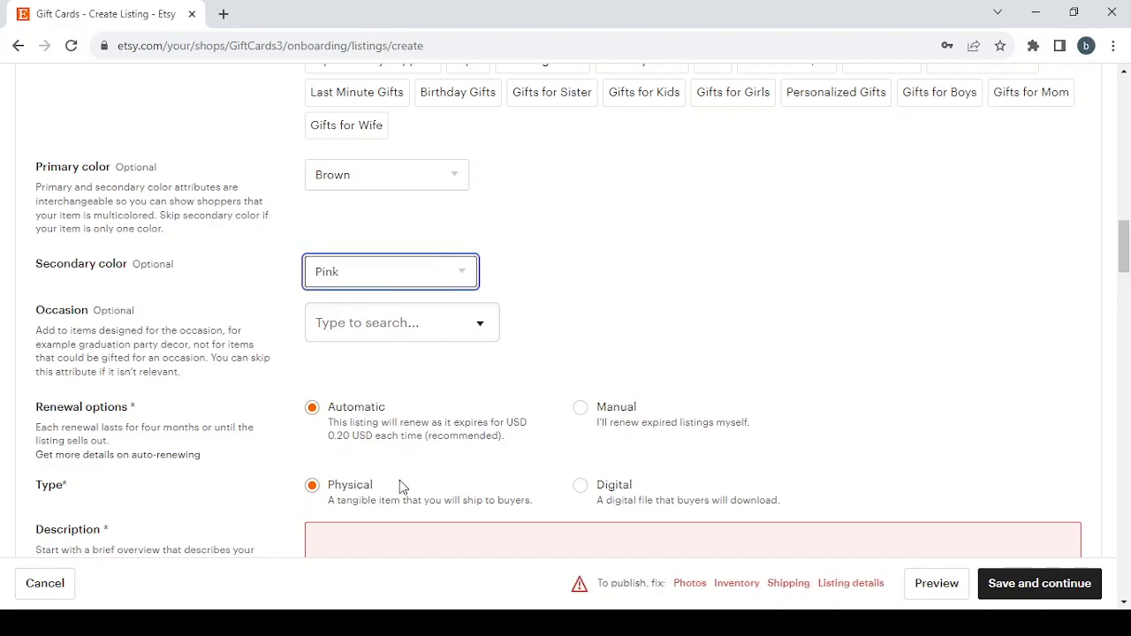
# Step: Check the Occasion choices without picking one, and set the renewal option to Manual
pyautogui.click(432, 329)
pyautogui.click(591, 305)
pyautogui.scroll(-3, 590, 305)
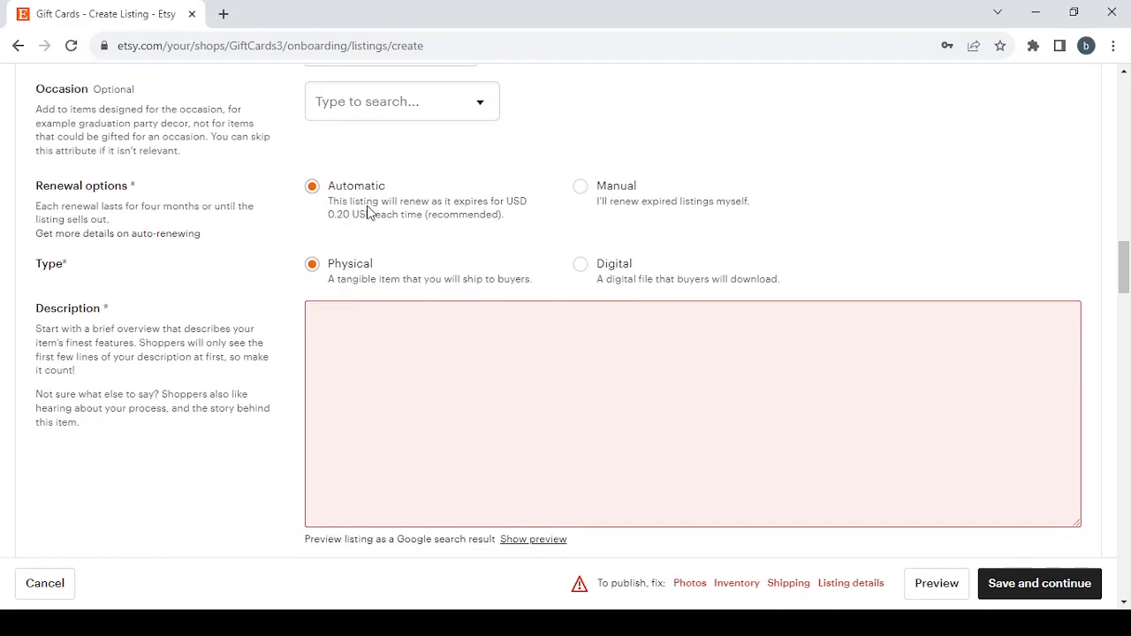
pyautogui.click(581, 188)
pyautogui.scroll(-2, 277, 267)
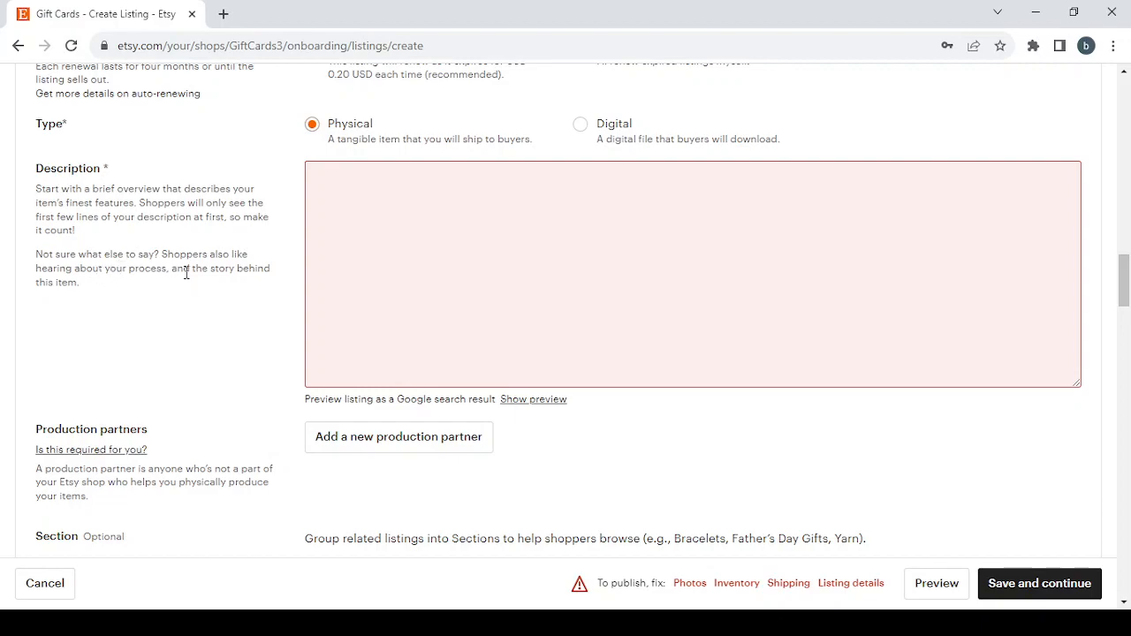
# Step: Look over the empty Description field and the form for adding a new production partner, and close that form
pyautogui.click(525, 295)
pyautogui.scroll(-3, 525, 295)
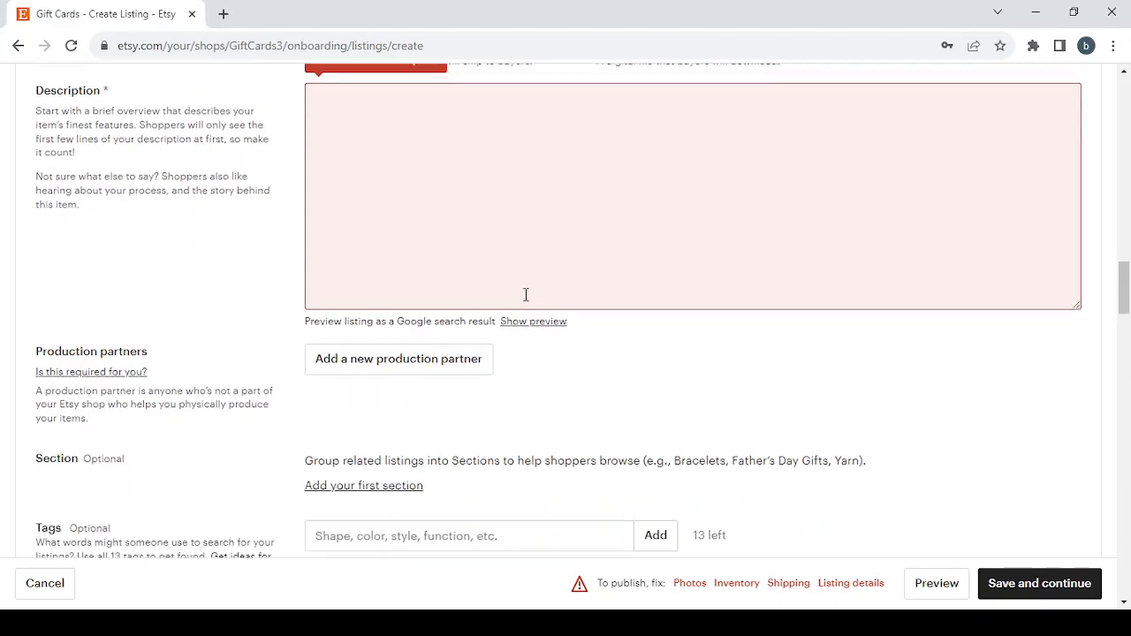
pyautogui.scroll(-1, 525, 301)
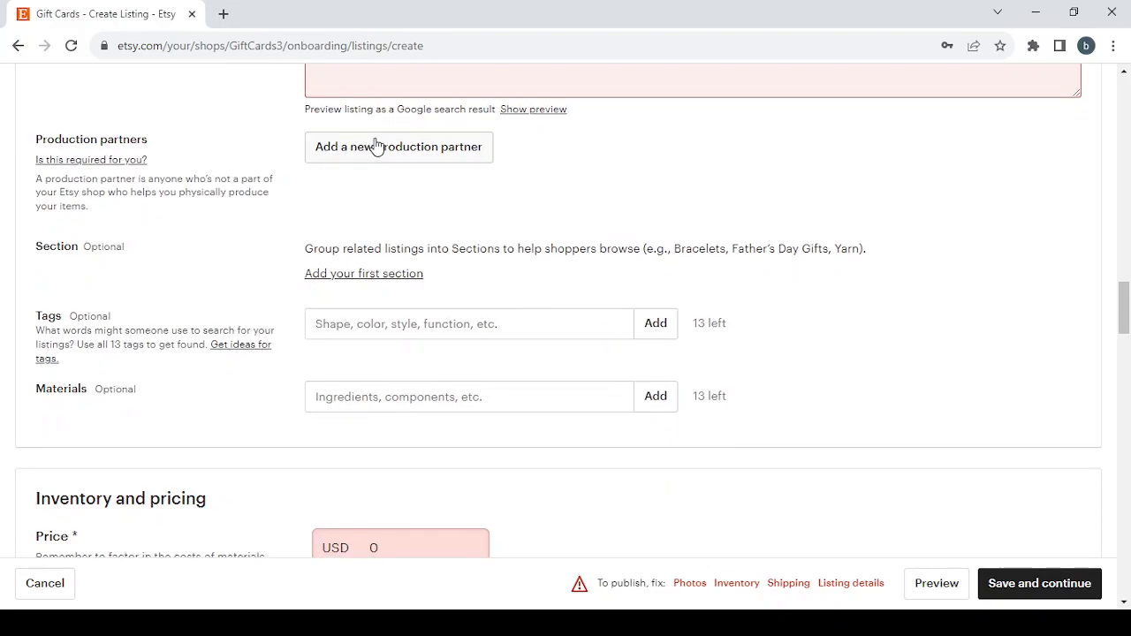
pyautogui.click(460, 157)
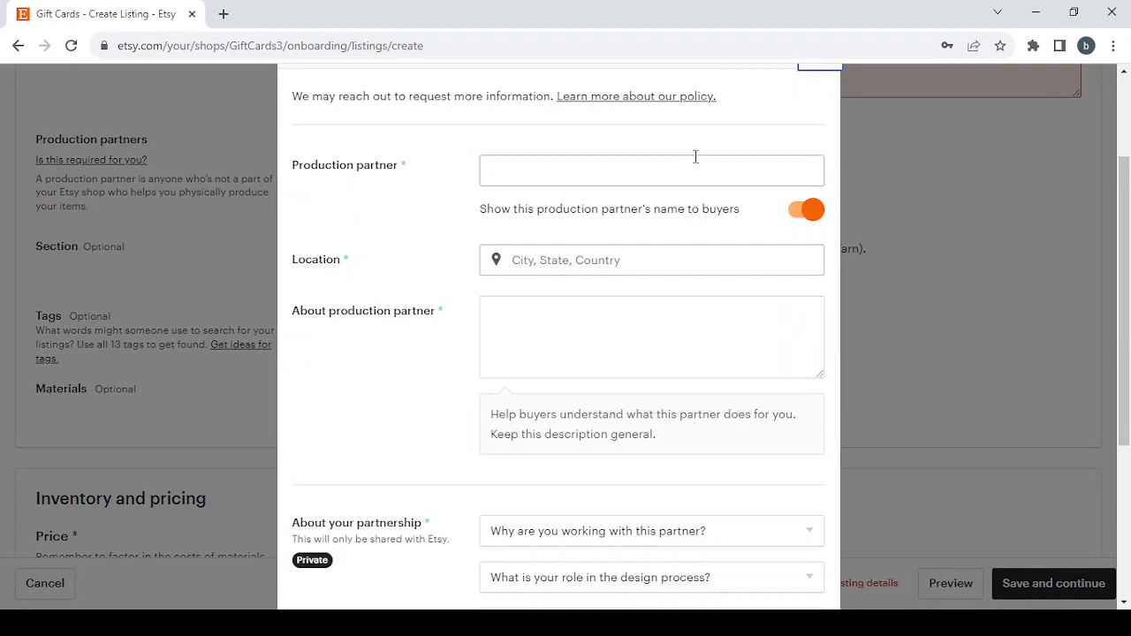
pyautogui.scroll(2, 634, 433)
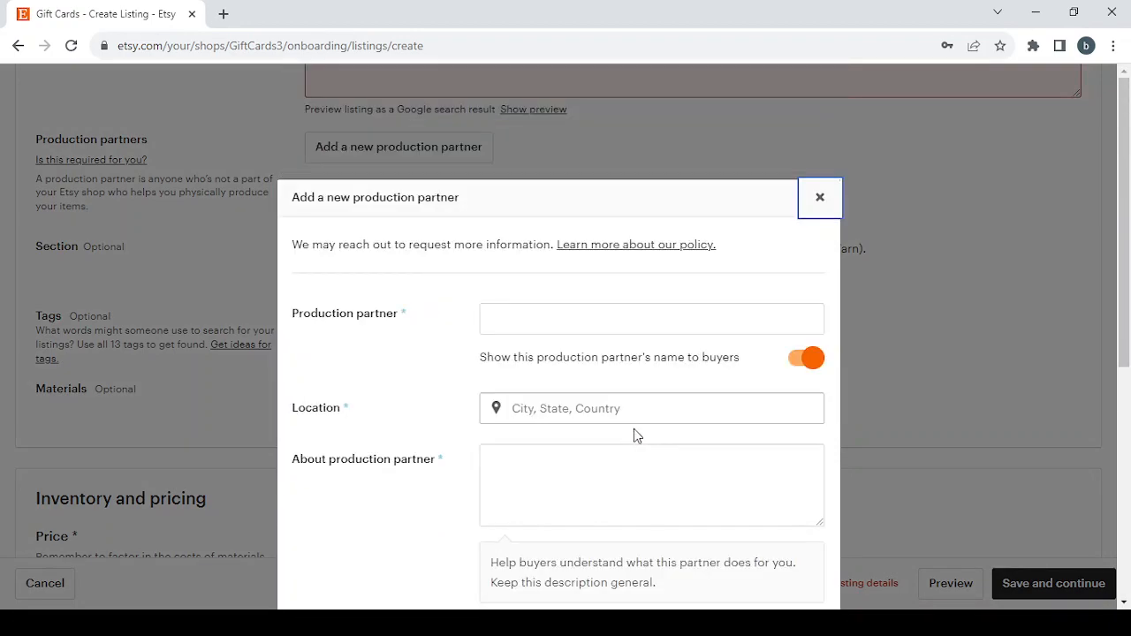
pyautogui.click(823, 198)
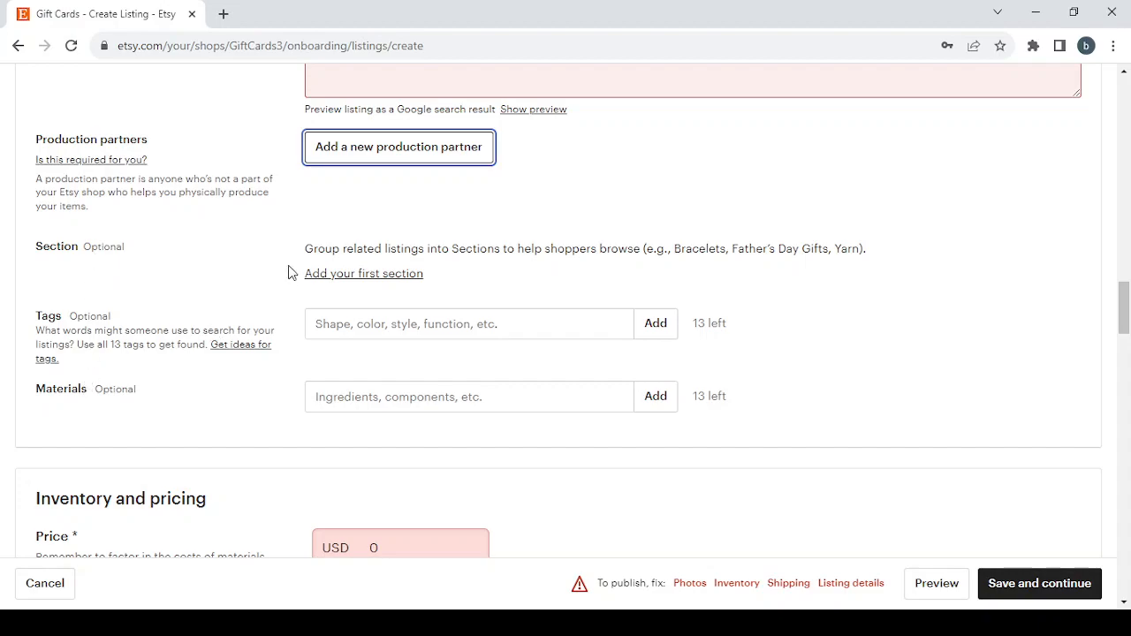
# Step: Set the listing's price to USD 29.99 in the Inventory and pricing section
pyautogui.scroll(-5, 281, 331)
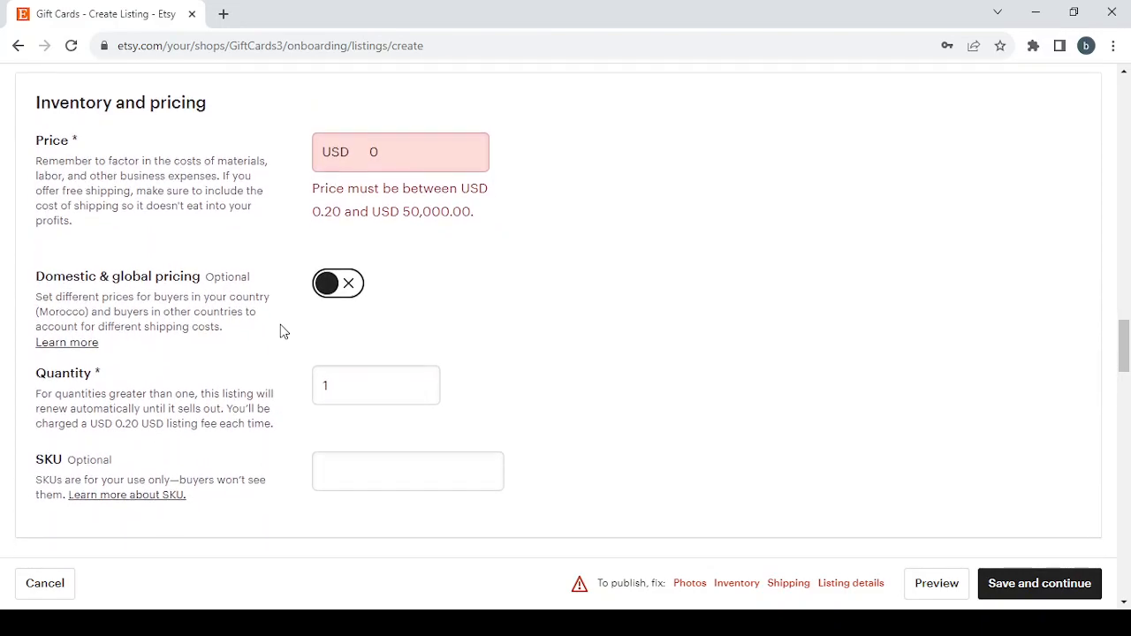
pyautogui.click(393, 167)
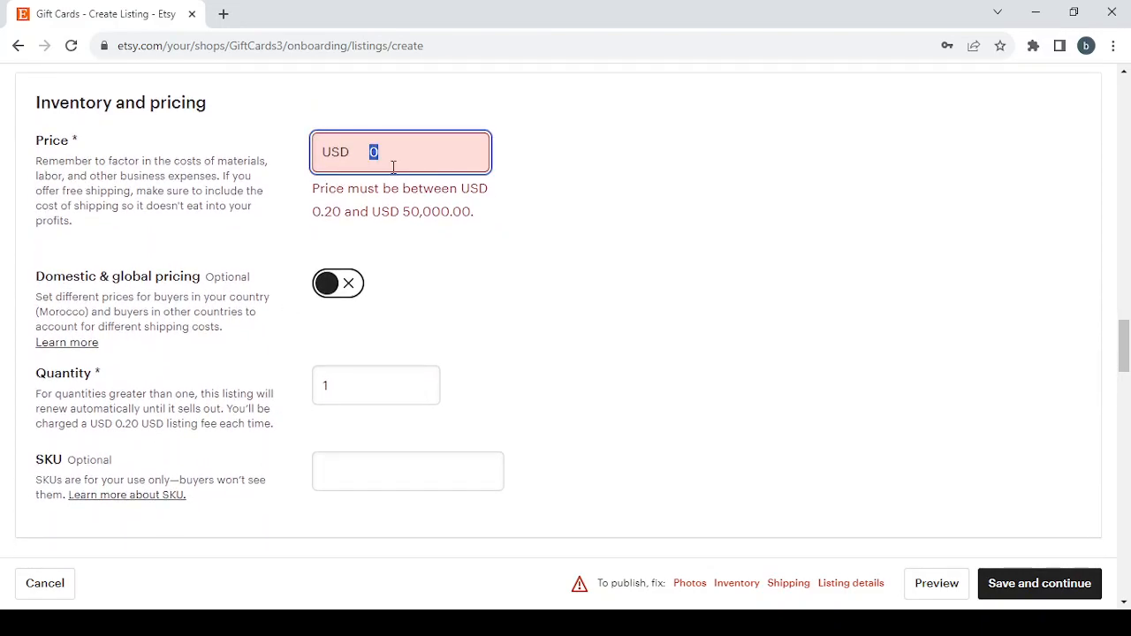
pyautogui.write('29')
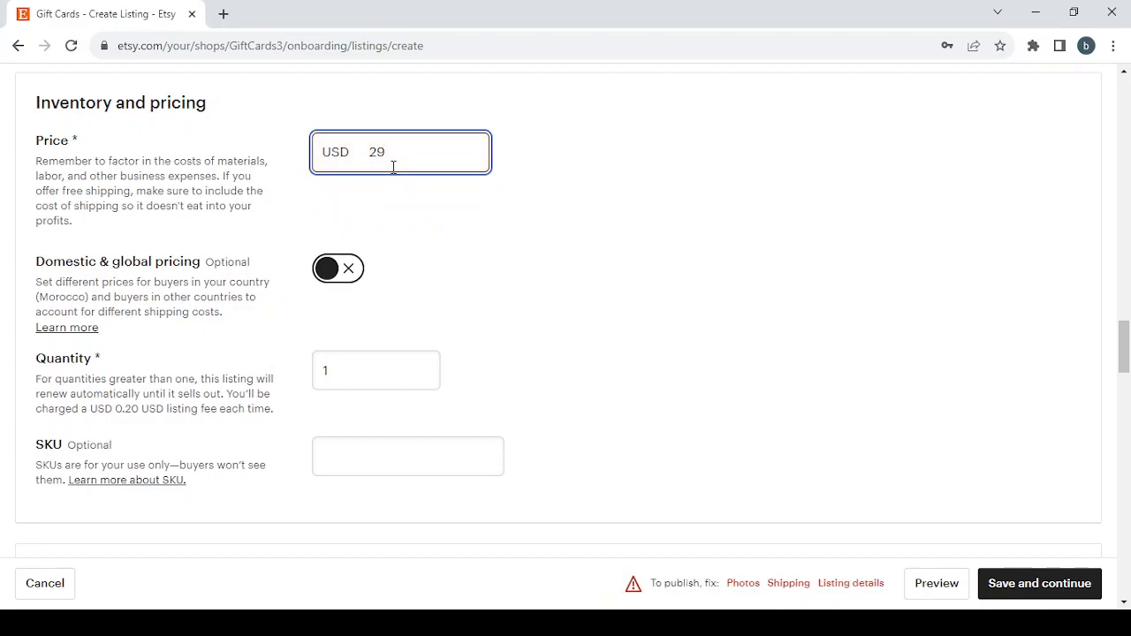
pyautogui.write('.99')
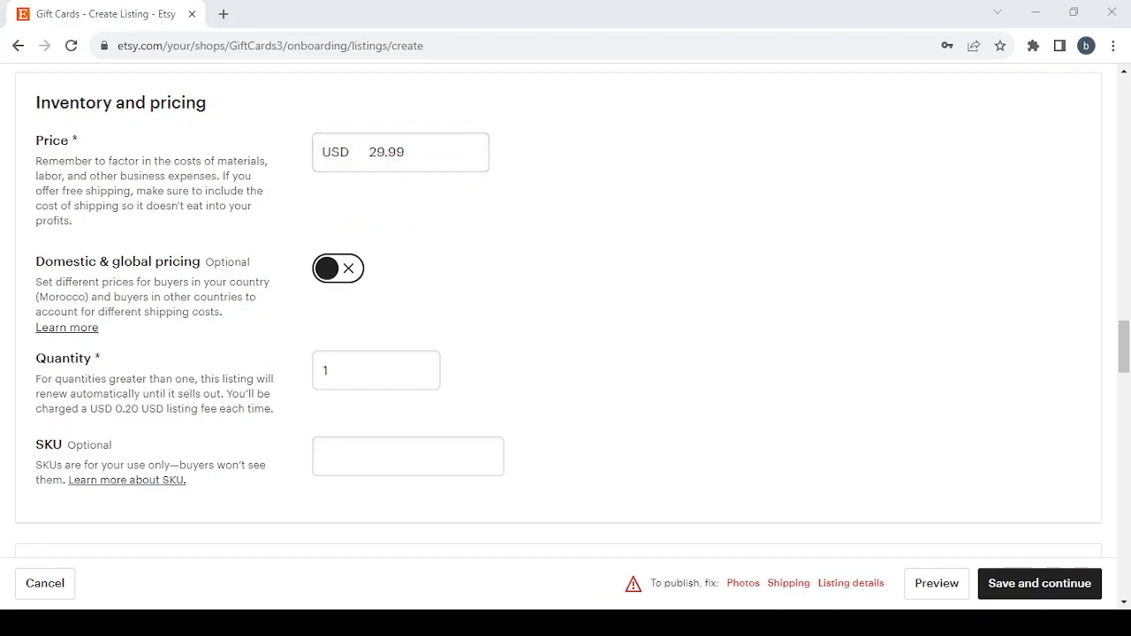
# Step: Enter the origin postal code and choose a processing time in the listing's shipping options
pyautogui.scroll(-10, 618, 314)
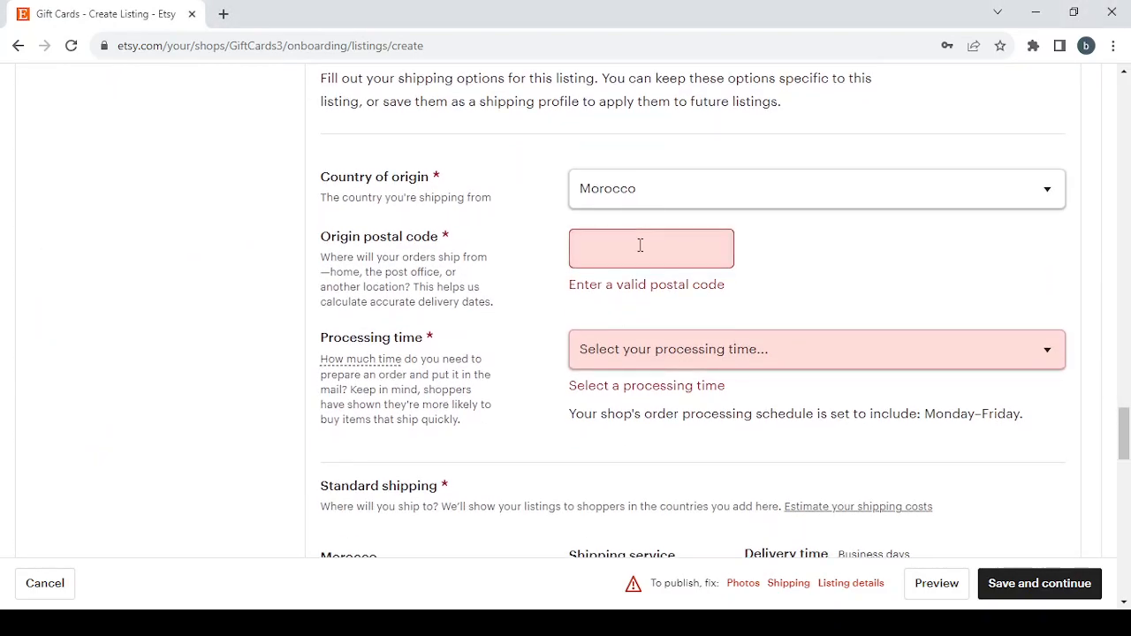
pyautogui.click(640, 245)
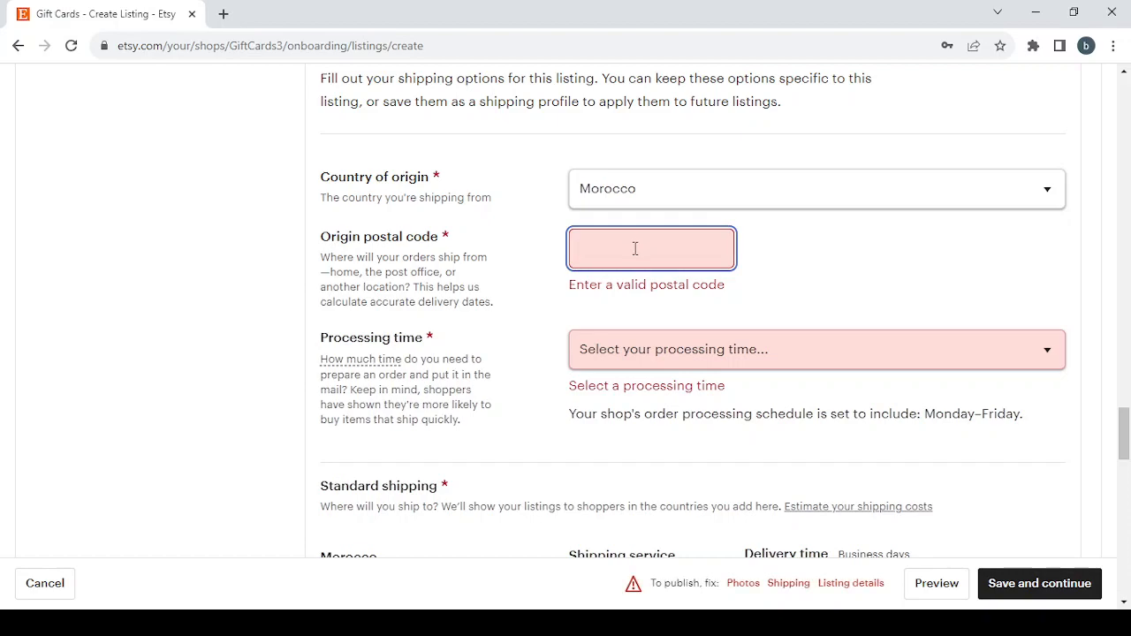
pyautogui.write('18000')
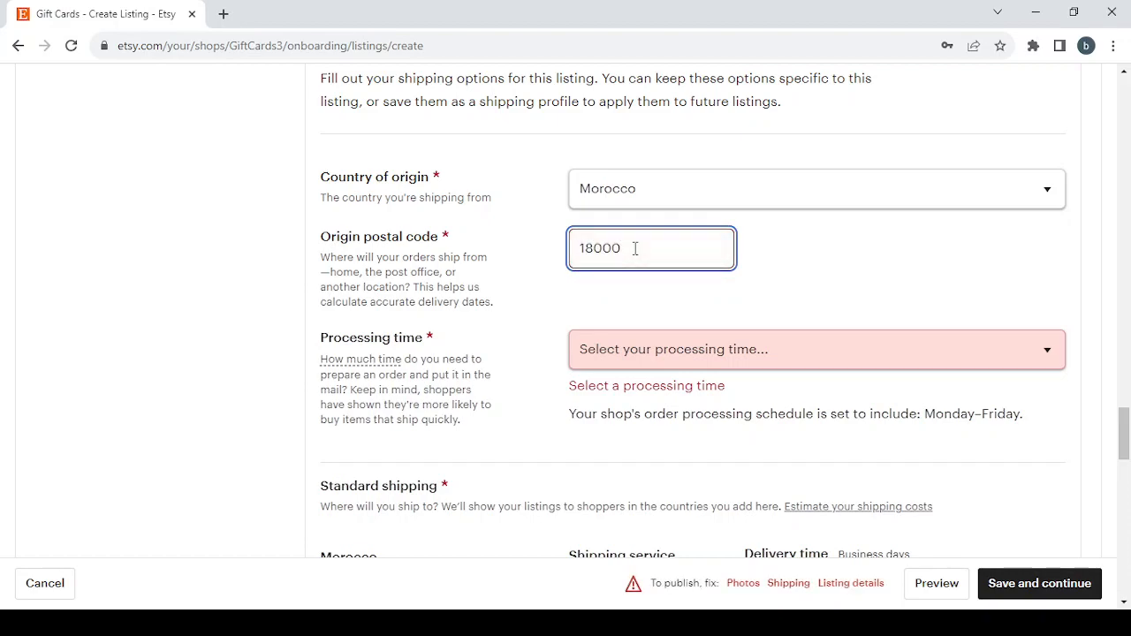
pyautogui.click(765, 351)
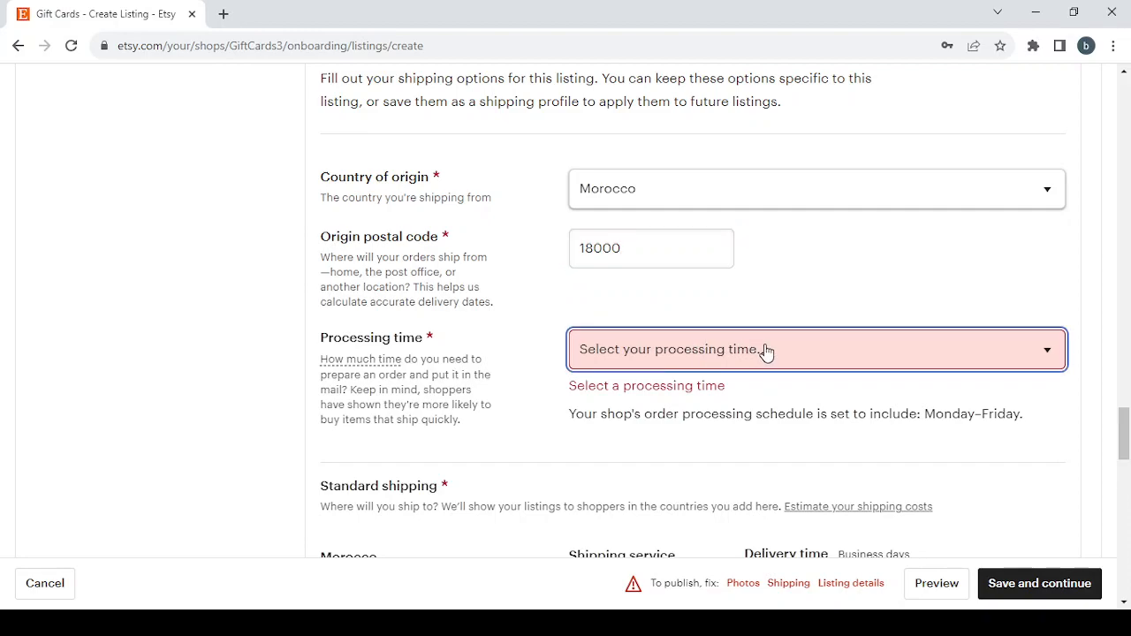
pyautogui.scroll(-1, 766, 352)
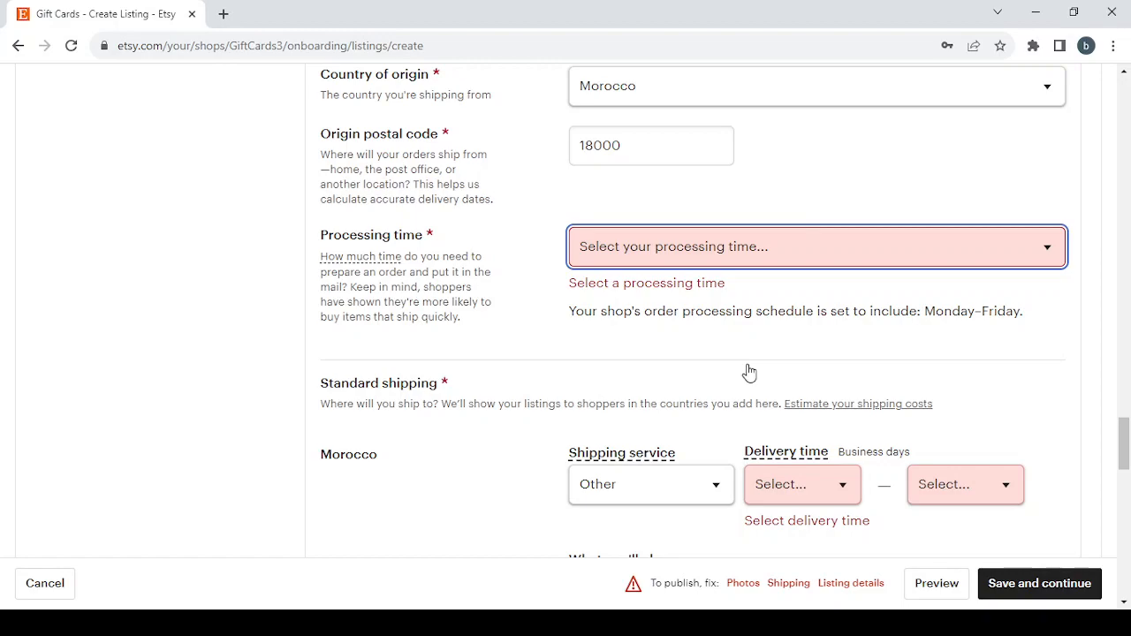
pyautogui.press('5')
# Step: Set the standard shipping delivery time to 10 business days for Morocco and 18 business days for everywhere else
pyautogui.scroll(-2, 748, 370)
pyautogui.scroll(-1, 748, 370)
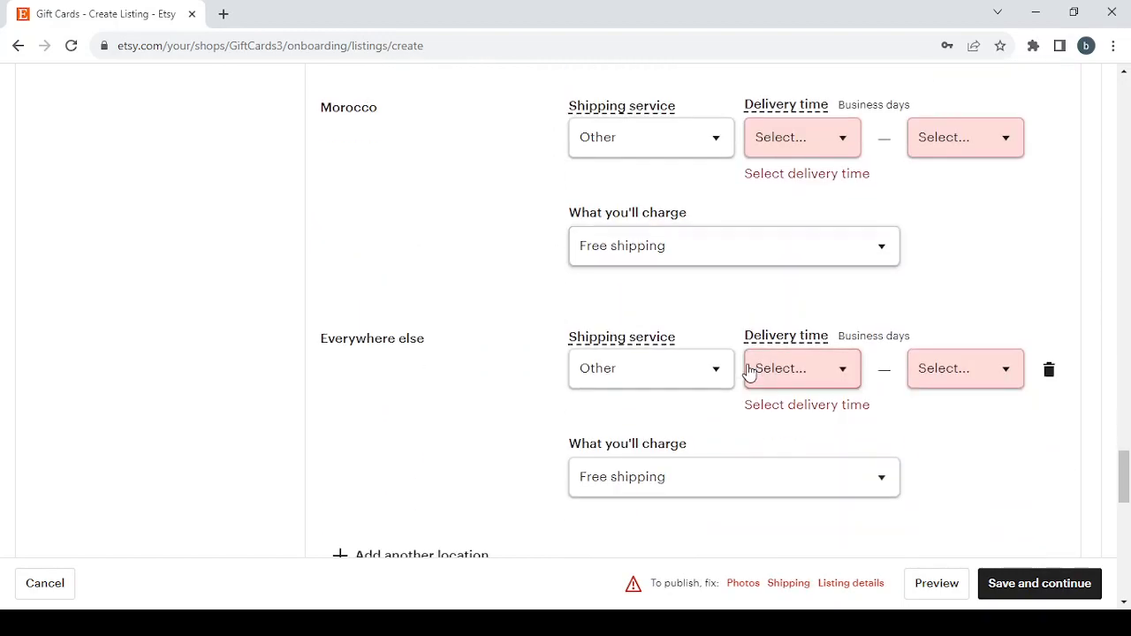
pyautogui.click(831, 148)
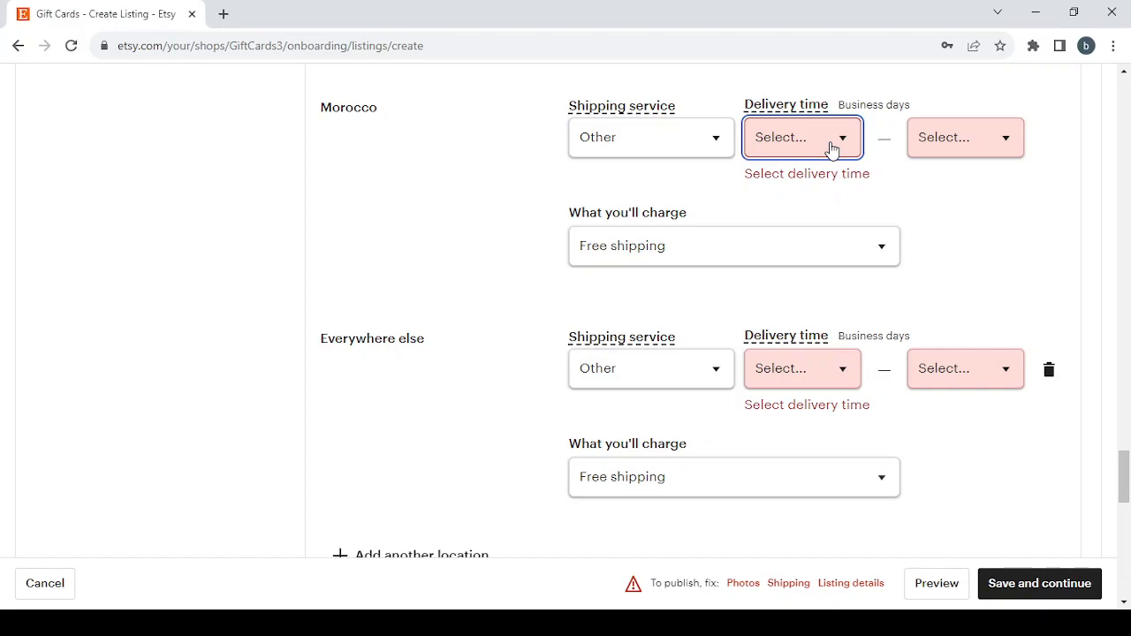
pyautogui.click(781, 341)
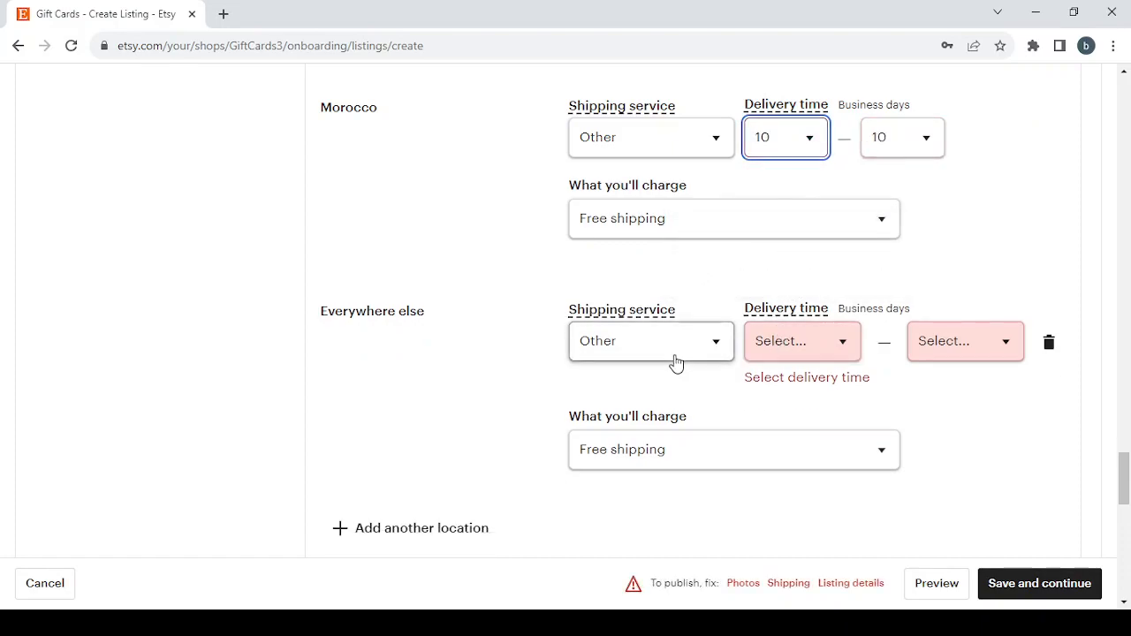
pyautogui.scroll(-1, 675, 363)
pyautogui.click(815, 245)
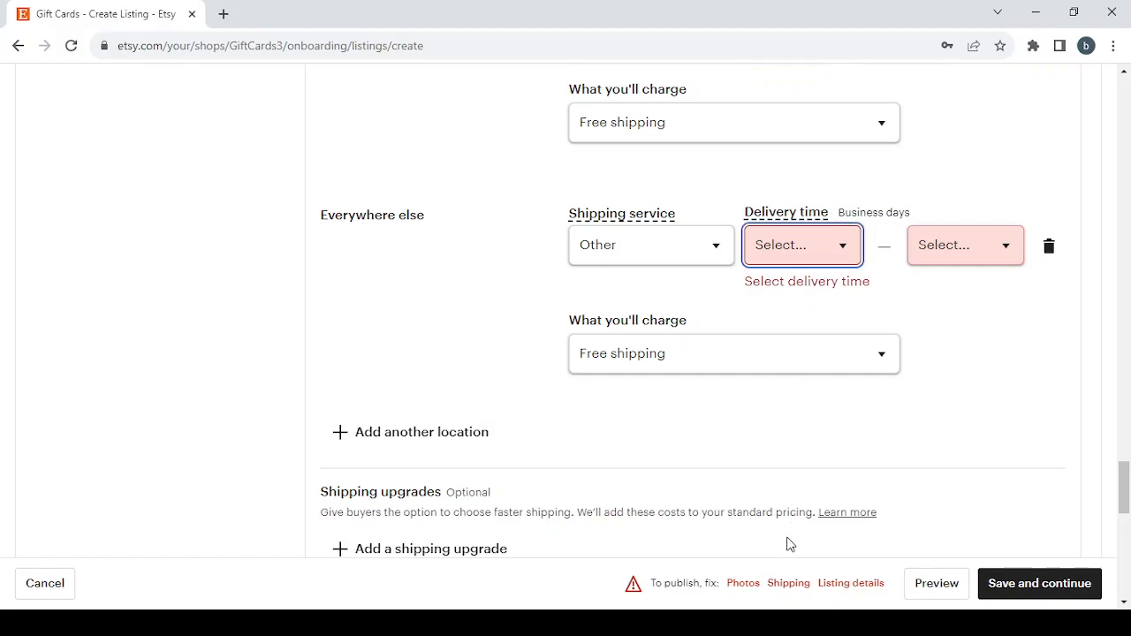
pyautogui.write('18')
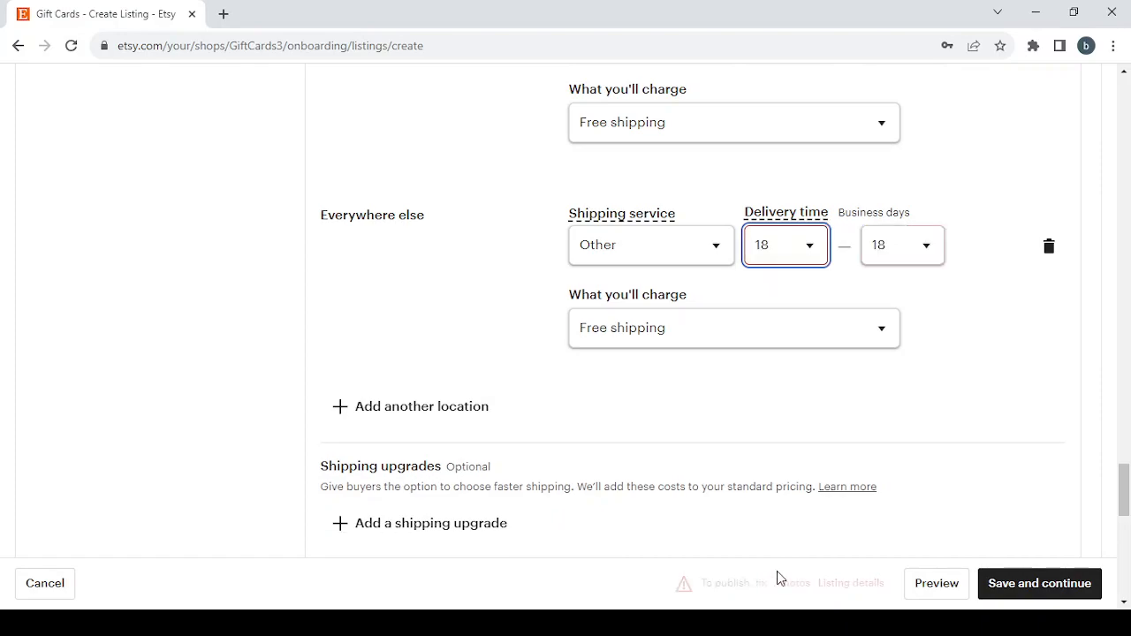
# Step: Start creating a new returns and exchanges policy for the listing and look over its timeframe and return conditions
pyautogui.scroll(-9, 846, 336)
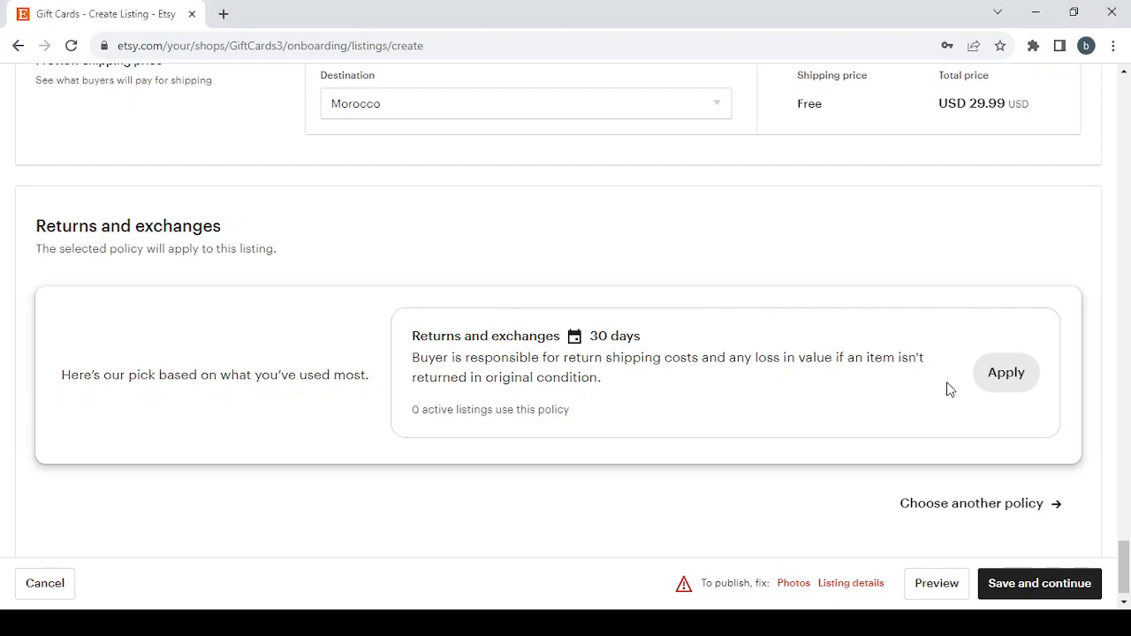
pyautogui.click(1010, 512)
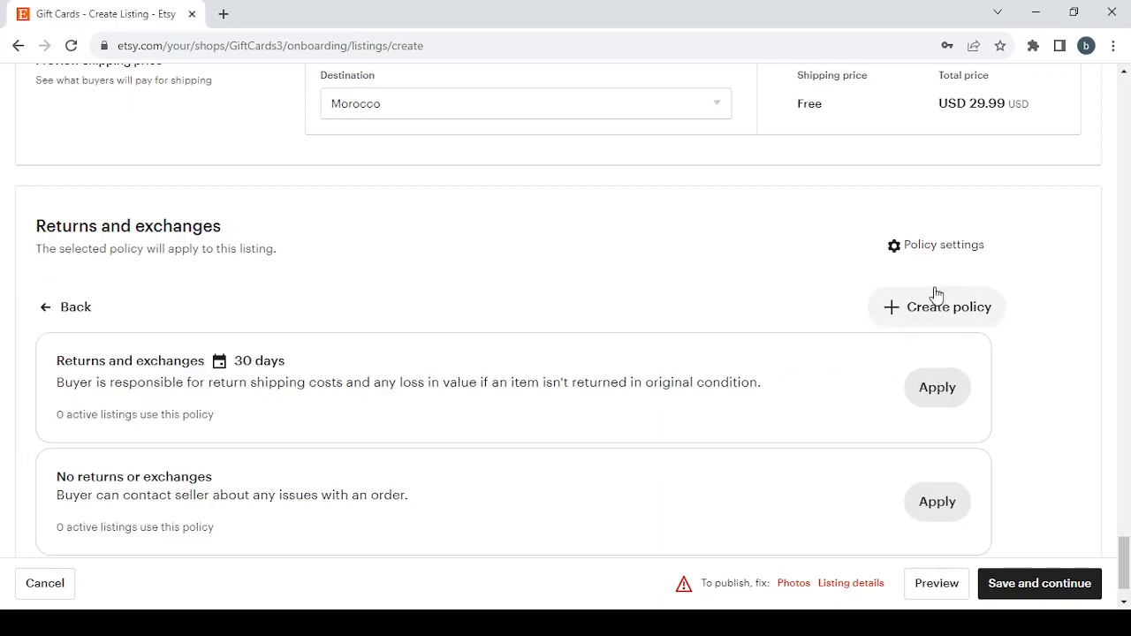
pyautogui.click(953, 308)
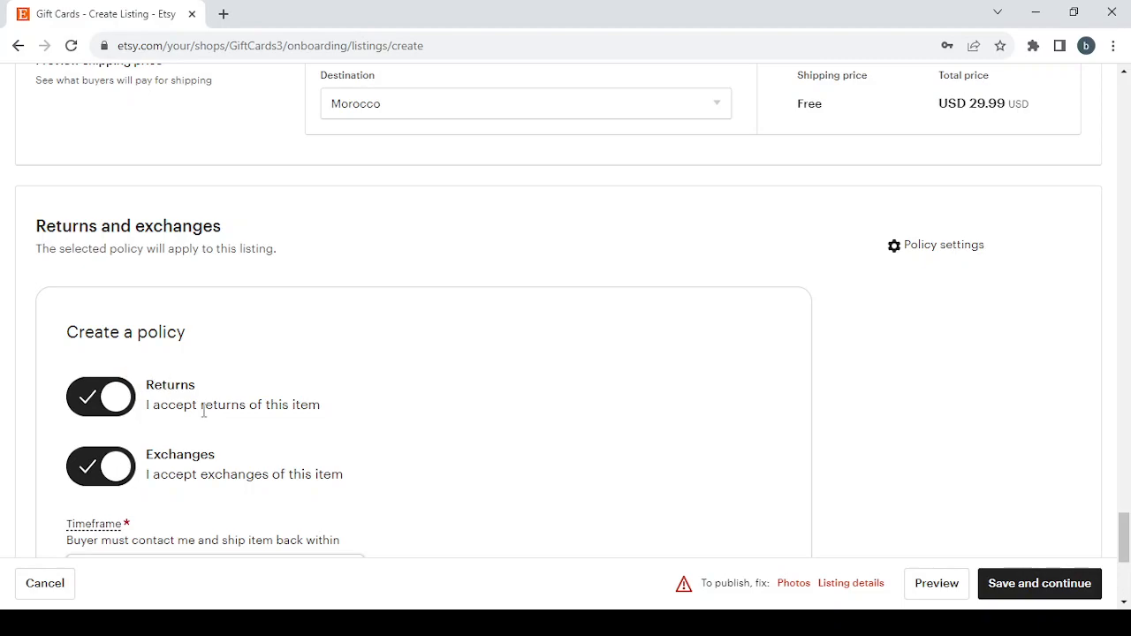
pyautogui.scroll(-2, 337, 451)
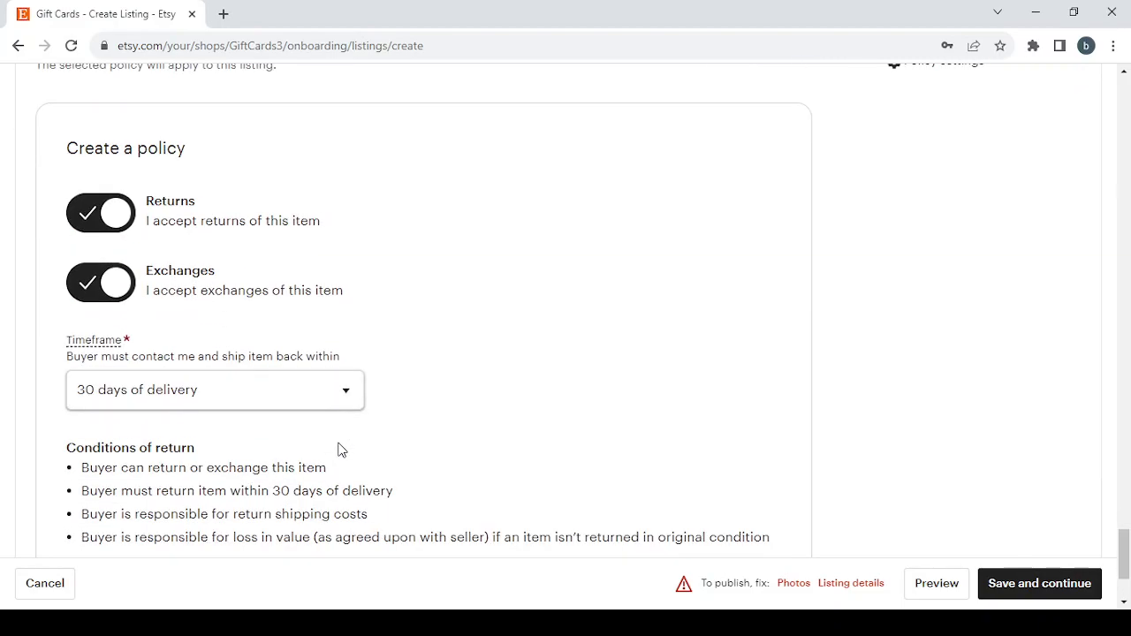